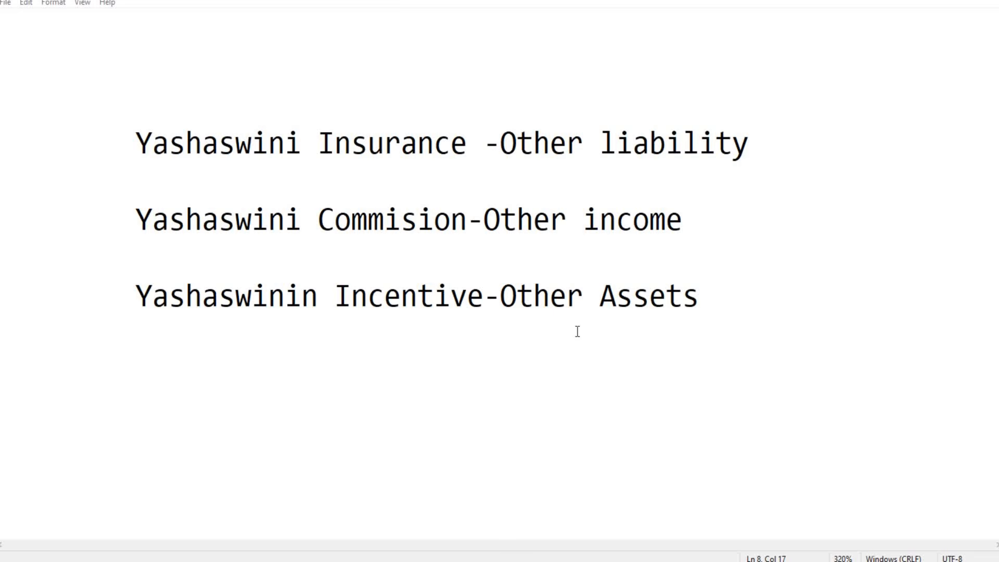
# Switch to the Unite ERP site in the browser and open the FAS Chart of Accounts configuration
pyautogui.hotkey('alt', 'Tab')
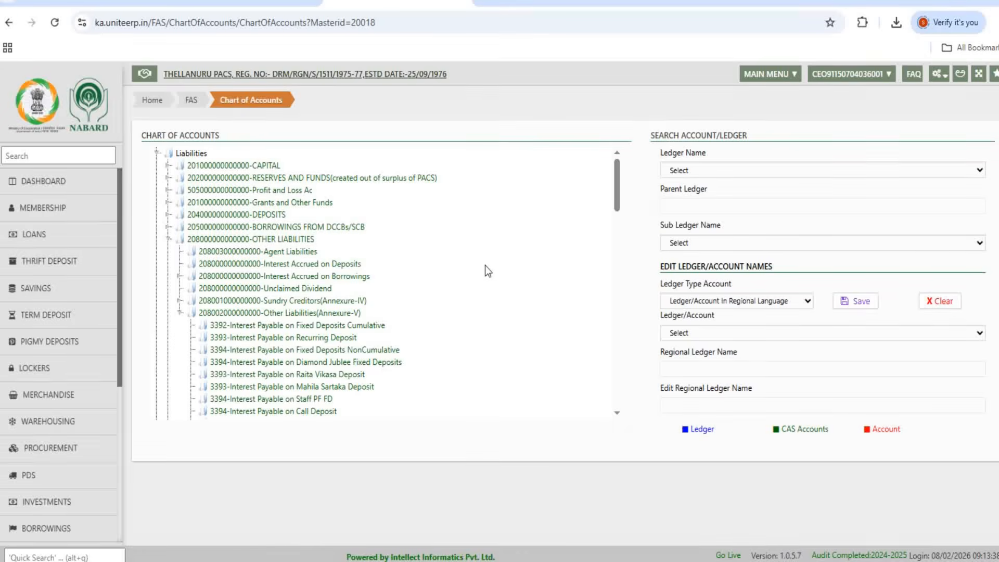
pyautogui.click(940, 74)
pyautogui.moveTo(938, 234)
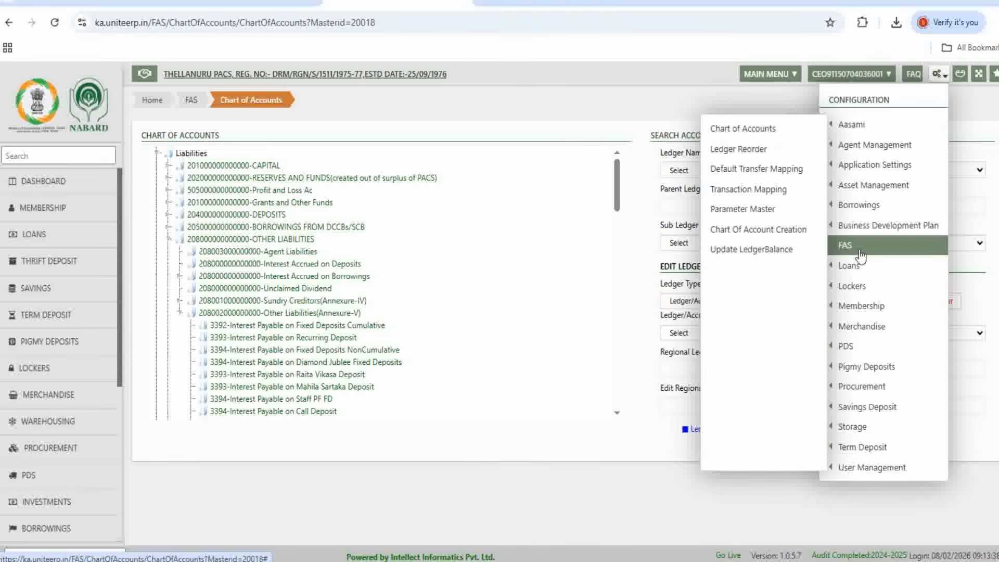
pyautogui.click(732, 205)
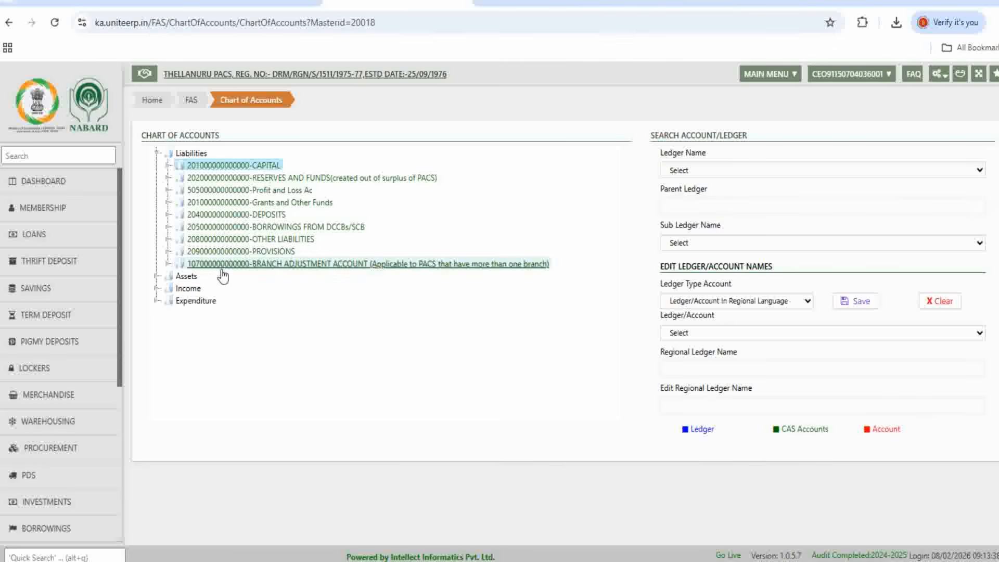
# Expand Other Liabilities and its Other Liabilities (Annexure-V) ledger to check for a Yashaswini insurance account
pyautogui.click(168, 239)
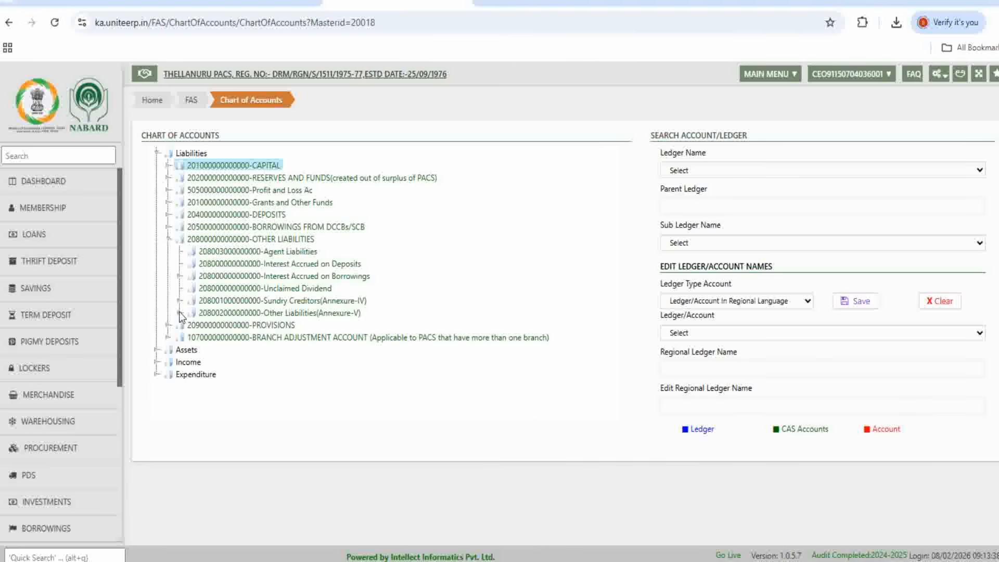
pyautogui.click(180, 311)
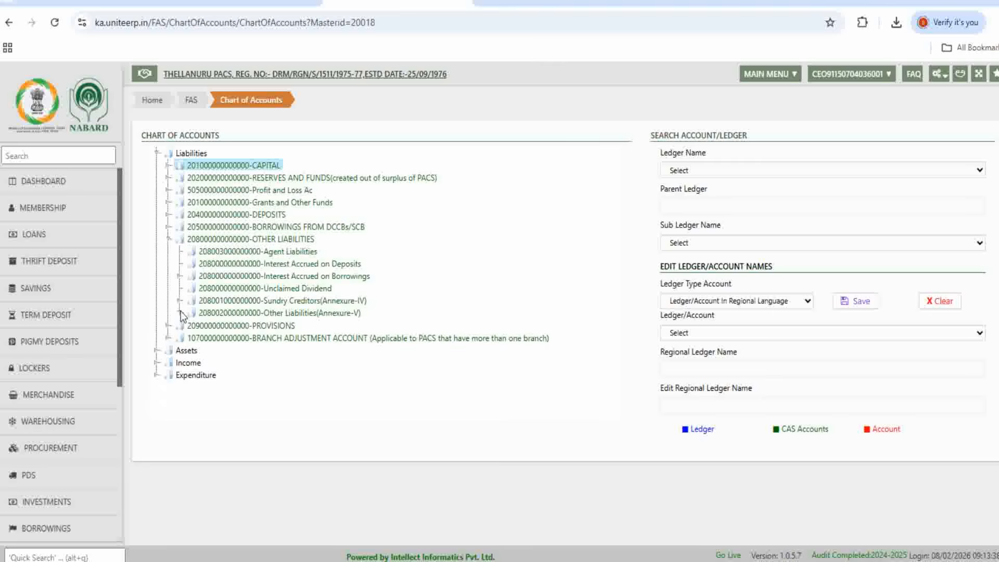
pyautogui.scroll(-3, 368, 303)
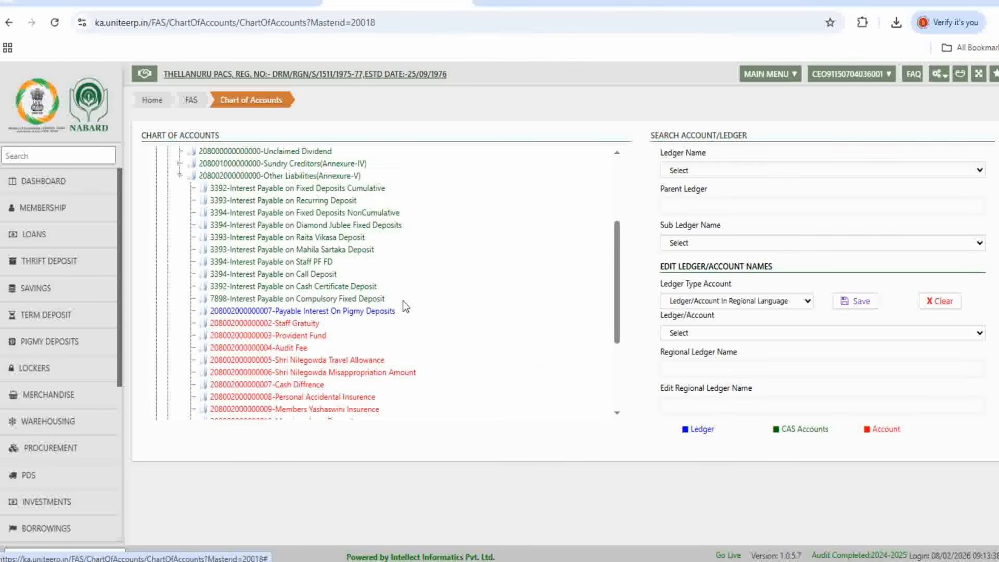
pyautogui.scroll(-3, 403, 301)
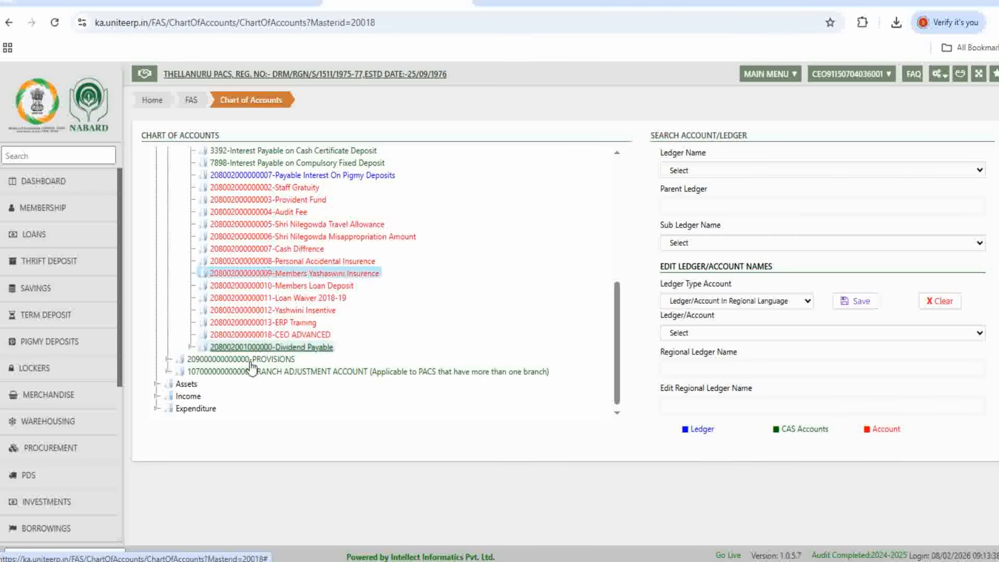
# Expand Assets down through Other Assets to show the accounts under Other Receivables
pyautogui.click(167, 384)
pyautogui.scroll(-3, 165, 380)
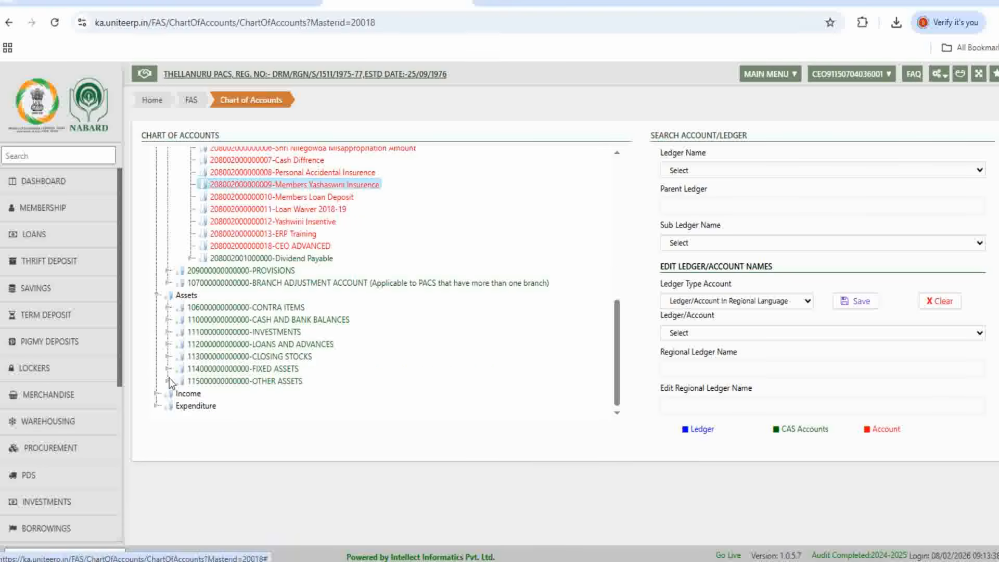
pyautogui.click(168, 381)
pyautogui.scroll(-3, 363, 364)
pyautogui.scroll(-2, 363, 364)
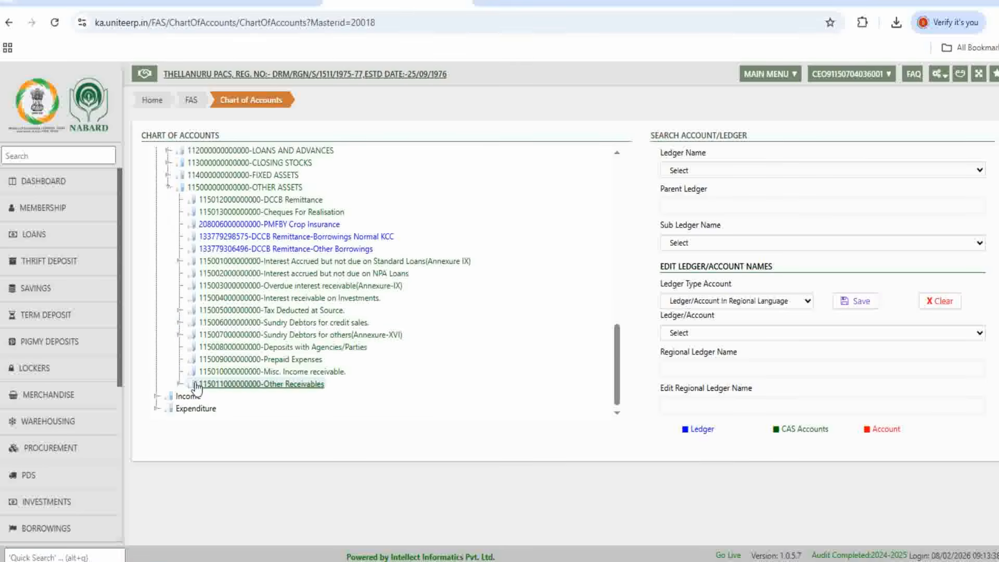
pyautogui.click(231, 385)
pyautogui.click(179, 385)
pyautogui.scroll(-5, 301, 357)
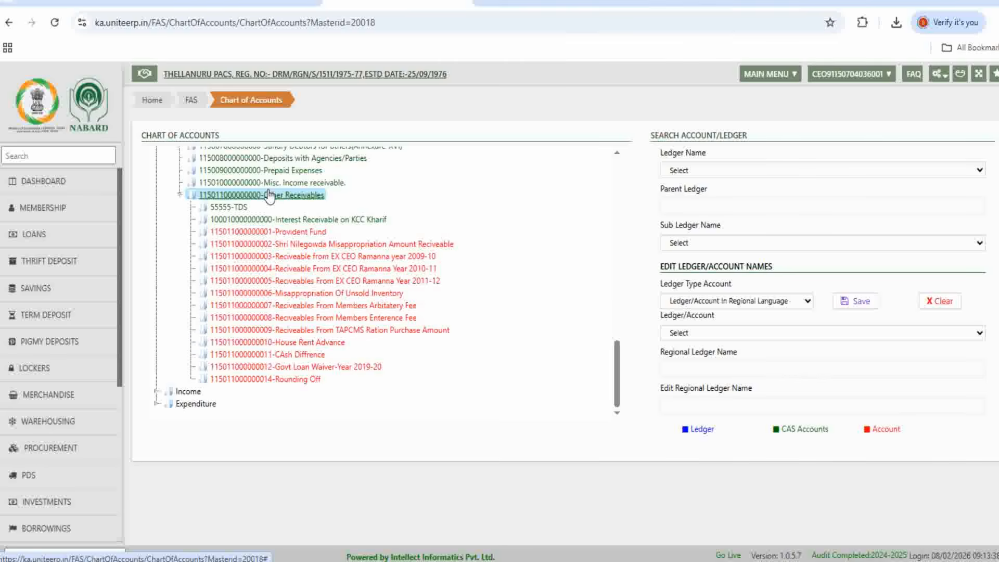
# Create an account named "Yashaswini Incentive Ecvbl" under the Other Receivables ledger
pyautogui.rightClick(216, 195)
pyautogui.click(218, 195)
pyautogui.click(447, 154)
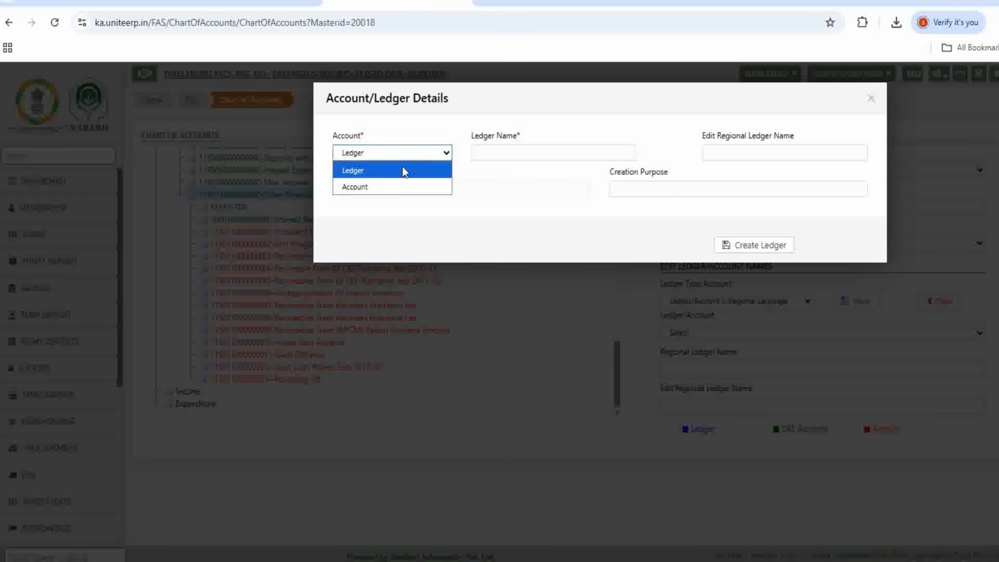
pyautogui.click(443, 186)
pyautogui.click(500, 155)
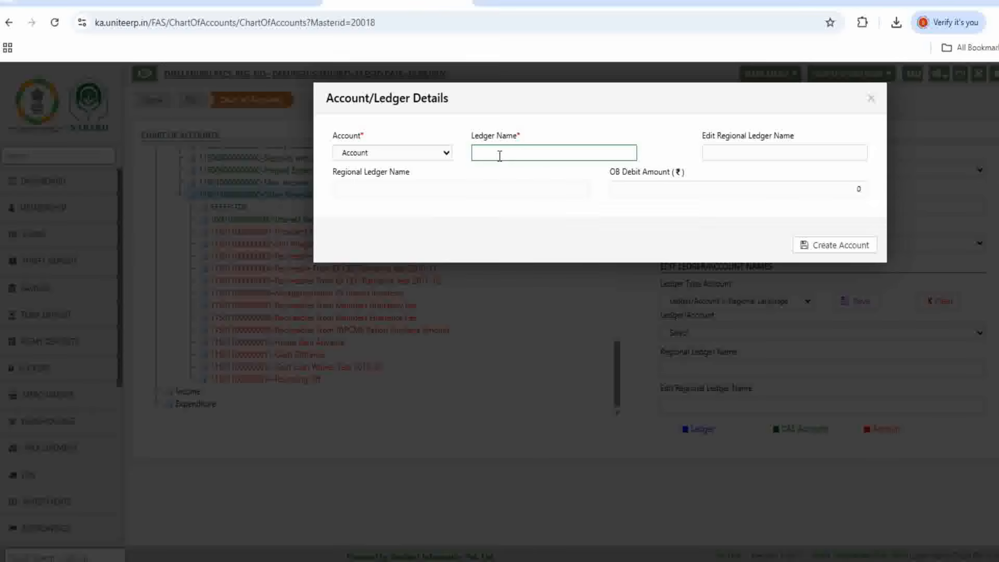
pyautogui.write('YQA')
pyautogui.press('Return')
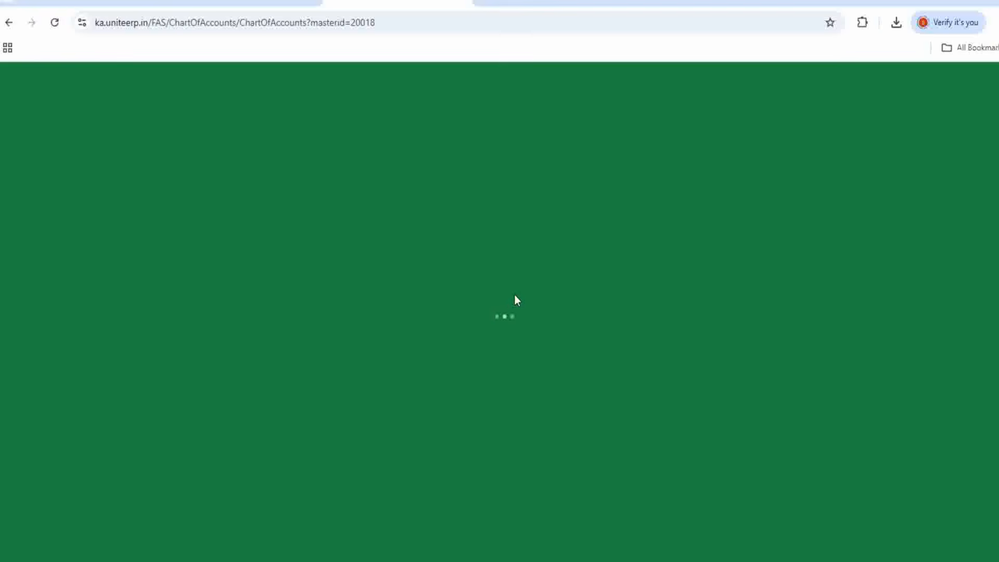
pyautogui.click(502, 270)
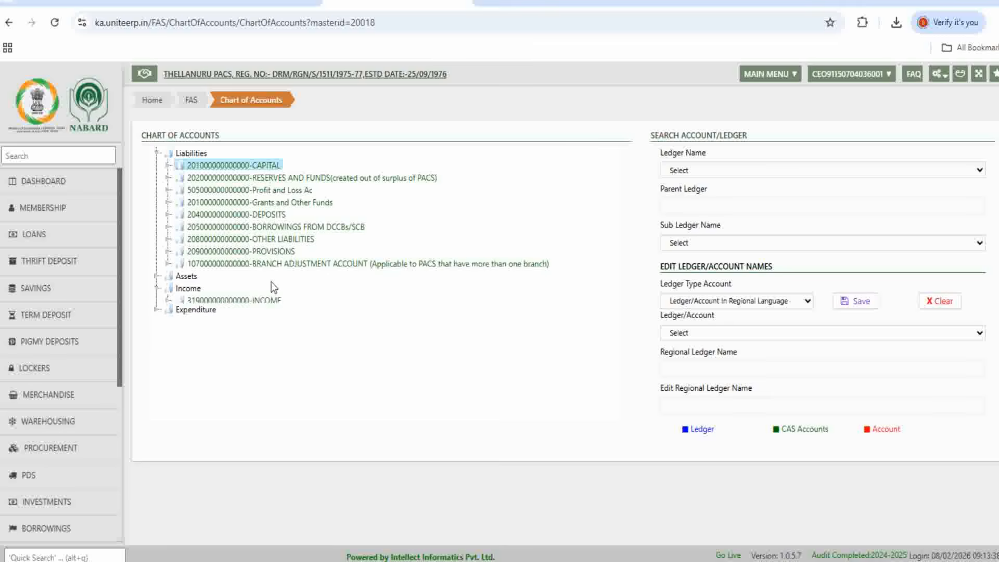
# Expand the Income group down to the accounts under Other Miscellaneous Income (Annexure-X)
pyautogui.click(169, 301)
pyautogui.scroll(-2, 219, 310)
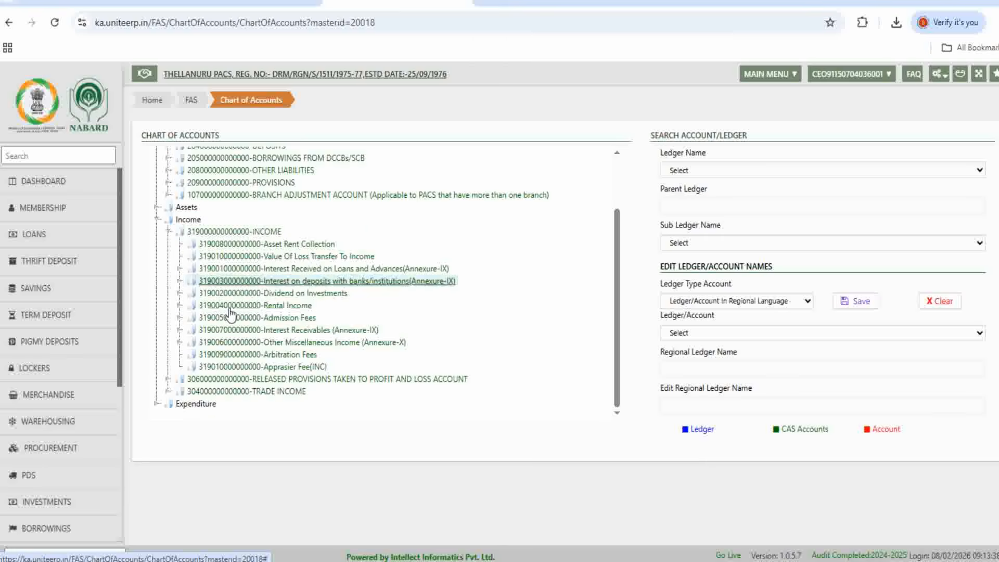
pyautogui.click(180, 343)
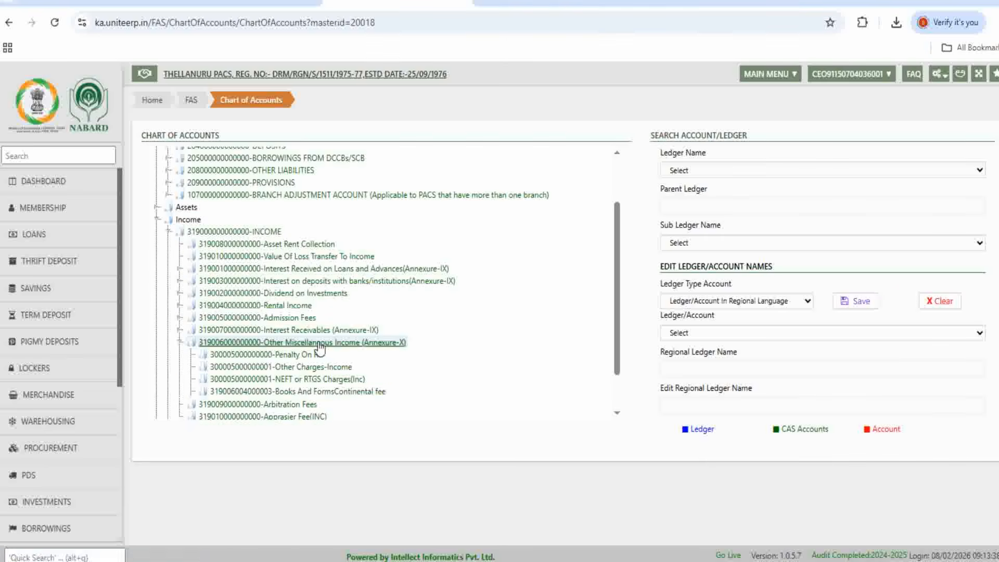
pyautogui.scroll(-3, 320, 349)
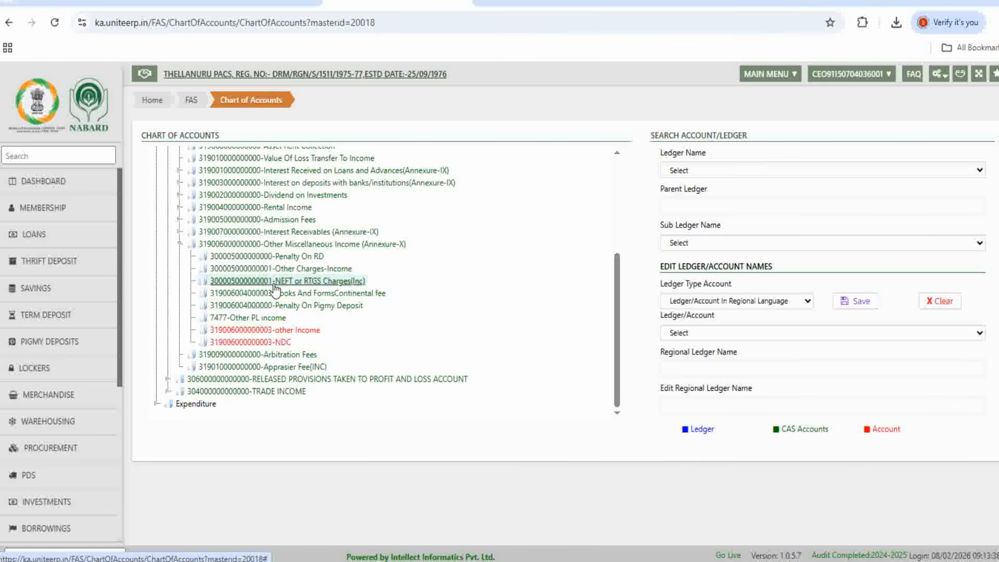
# Create an account named "Yashaswini Insurance Commision" under Other Miscellaneous Income (Annexure-X)
pyautogui.click(244, 248)
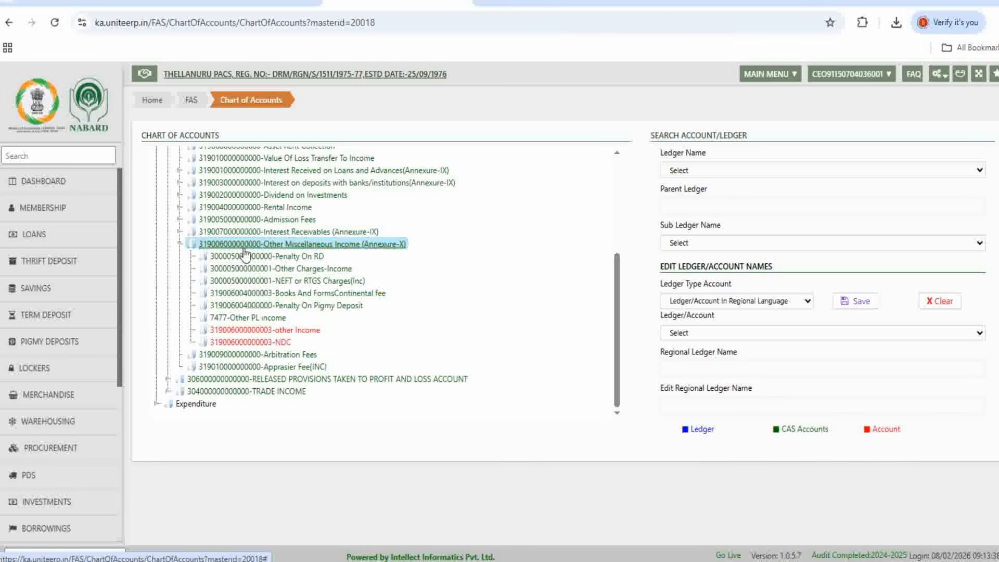
pyautogui.rightClick(245, 250)
pyautogui.click(190, 255)
pyautogui.click(394, 156)
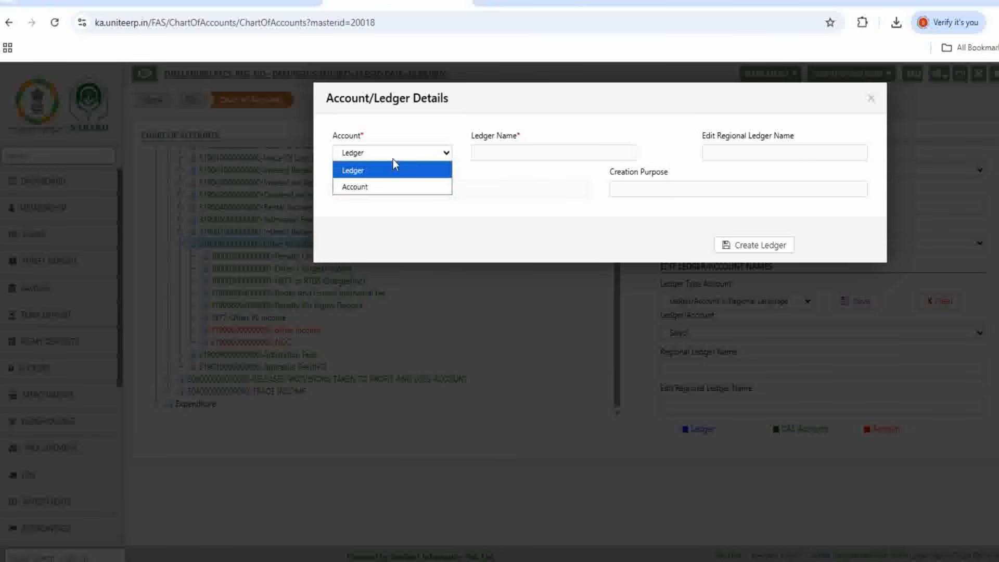
pyautogui.click(417, 186)
pyautogui.click(500, 153)
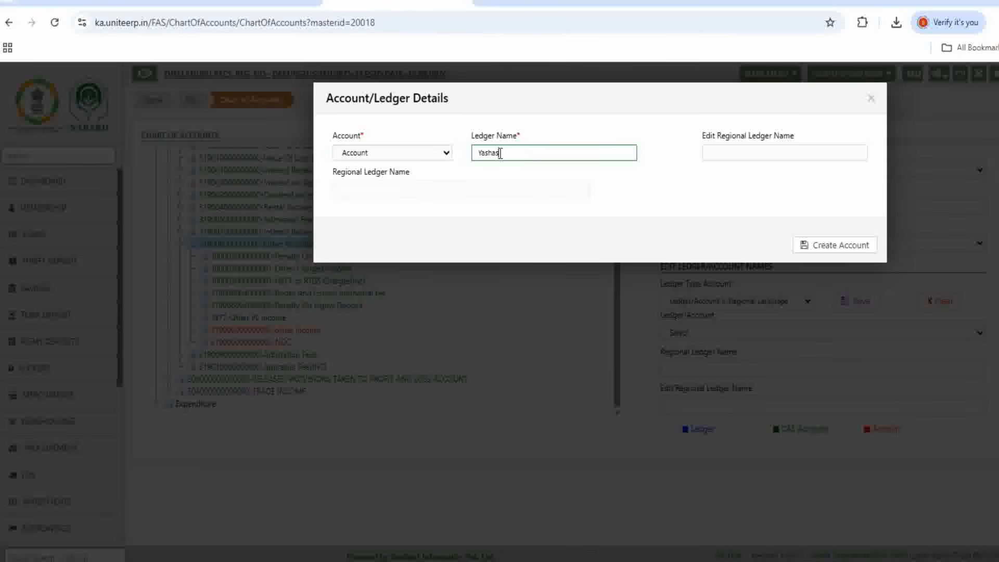
pyautogui.write('Yashaswini Insurance Commision')
pyautogui.click(828, 245)
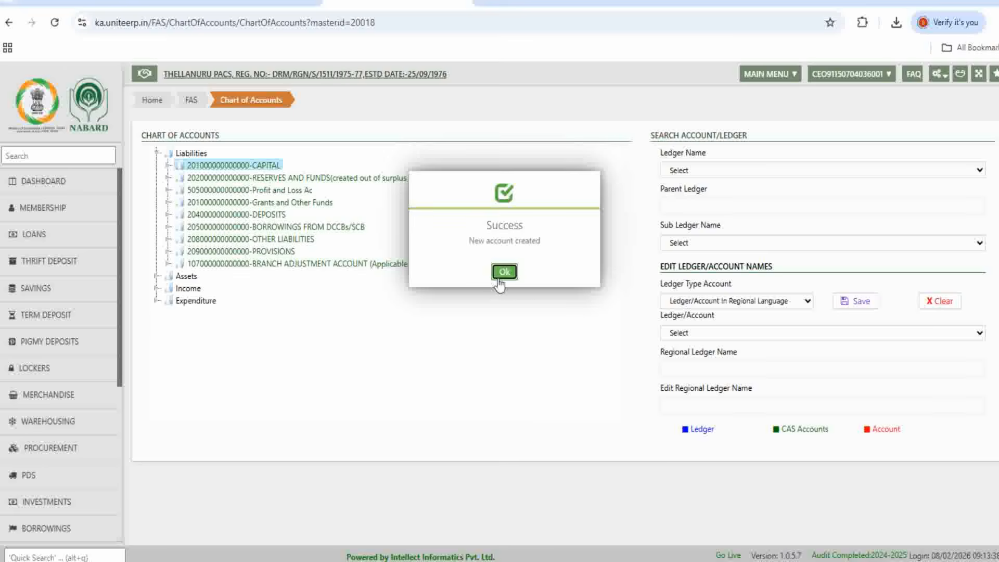
pyautogui.click(502, 270)
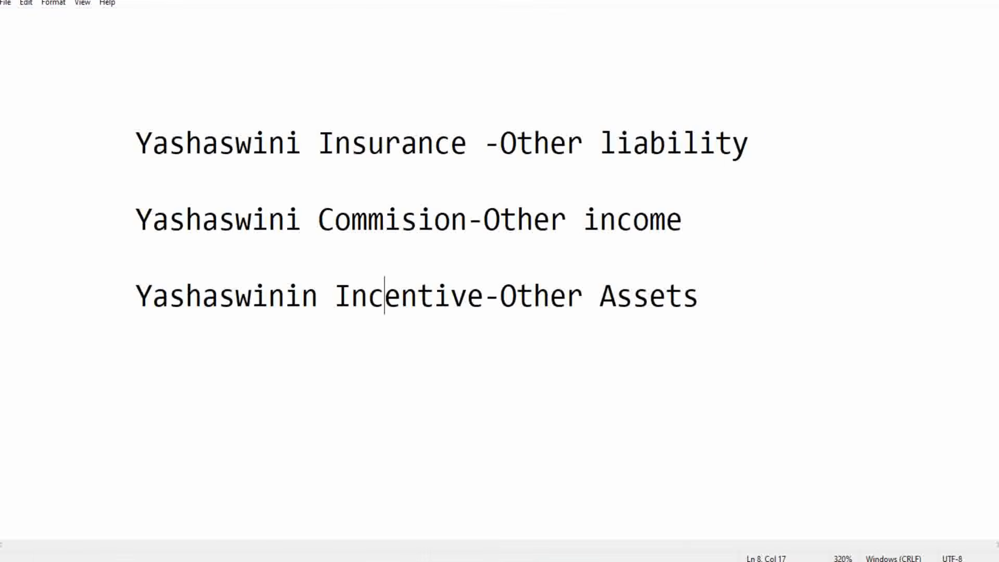
# Switch to the Notepad notes and add the line "General -500=475+25" below the Yashaswini entries
pyautogui.moveTo(368, 298); pyautogui.dragTo(434, 298)
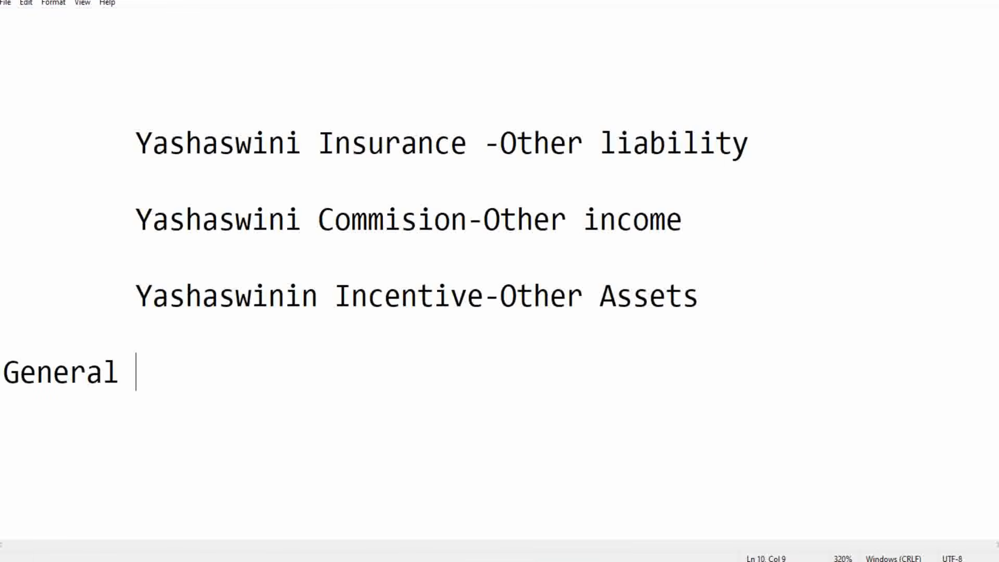
pyautogui.write('-500')
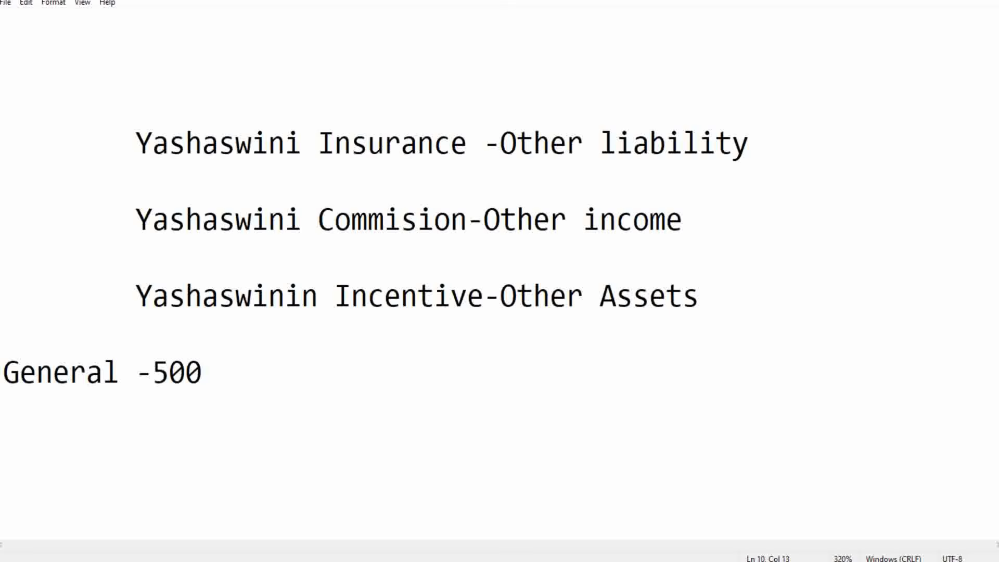
pyautogui.write('=475')
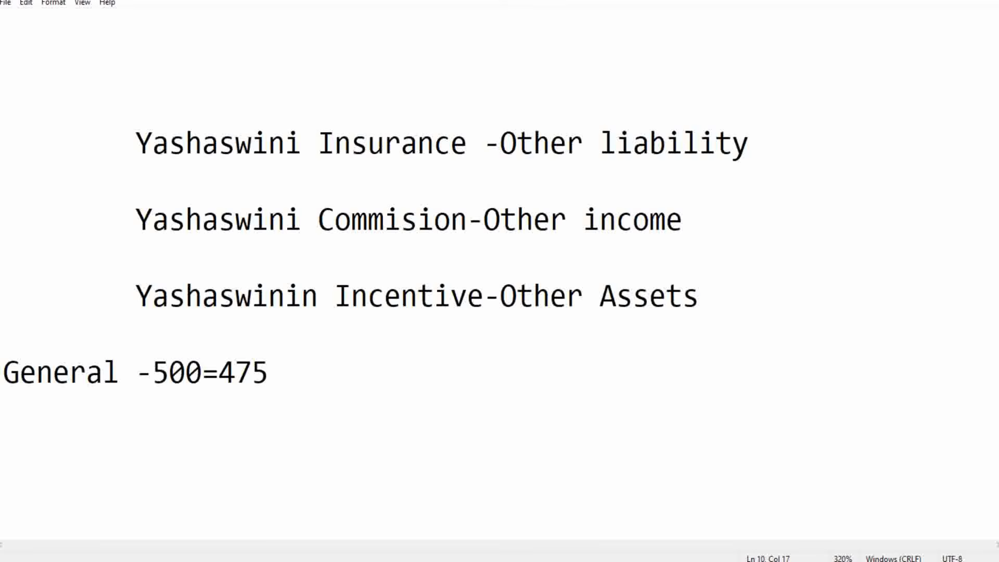
pyautogui.write('+25')
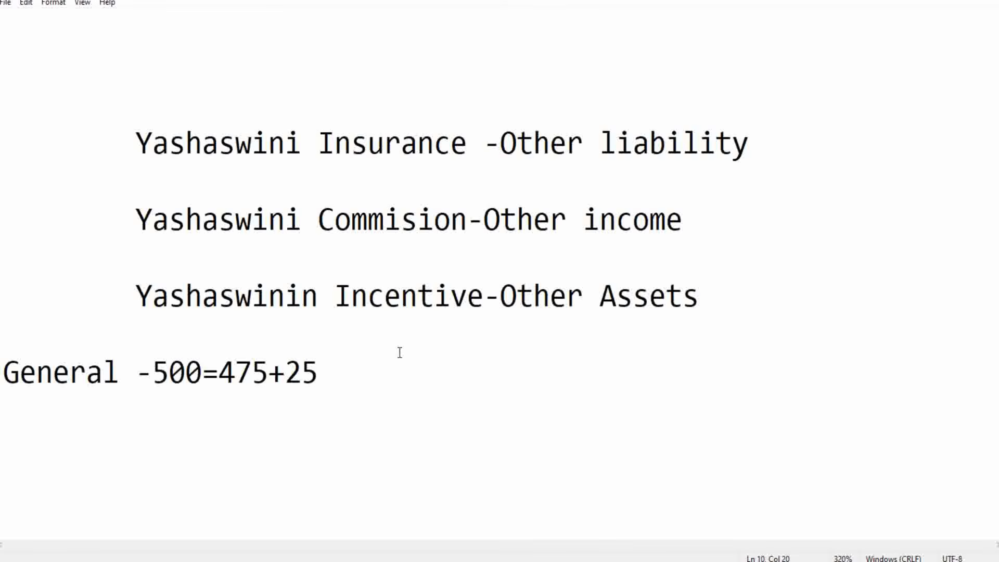
# Switch back to Unite ERP and start preparing a Cash Receipt voucher in the FAS module
pyautogui.hotkey('alt', 'Tab')
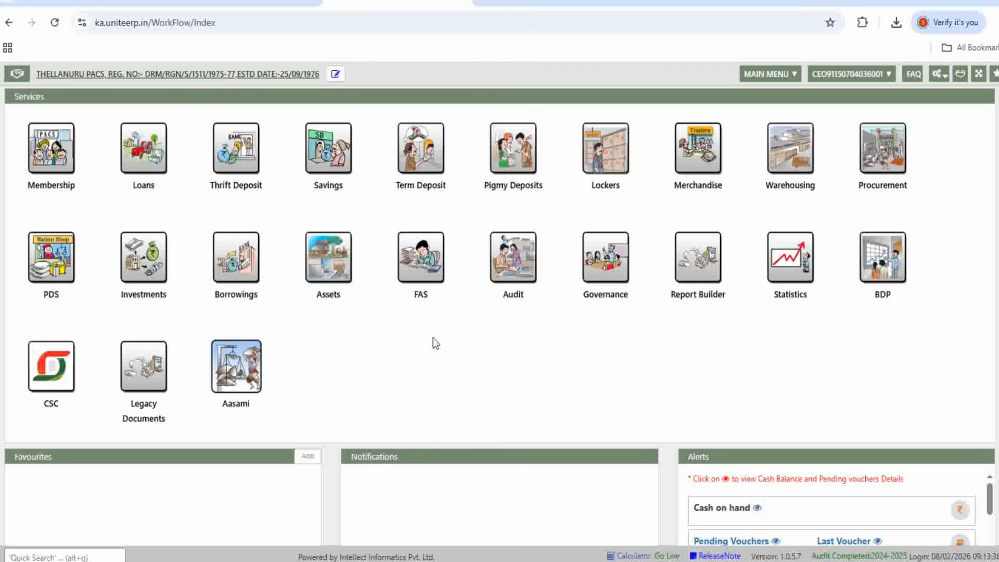
pyautogui.click(420, 295)
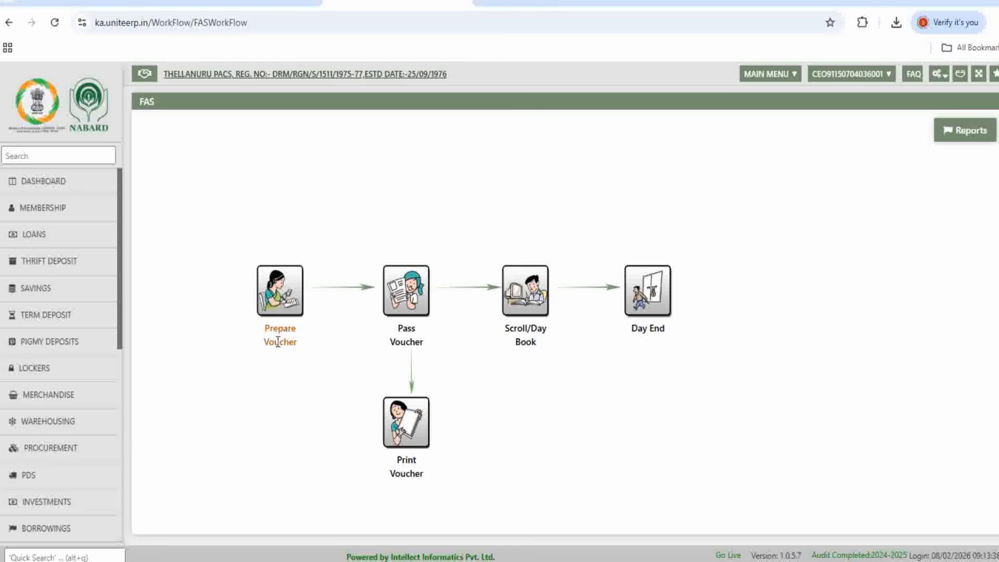
pyautogui.click(278, 342)
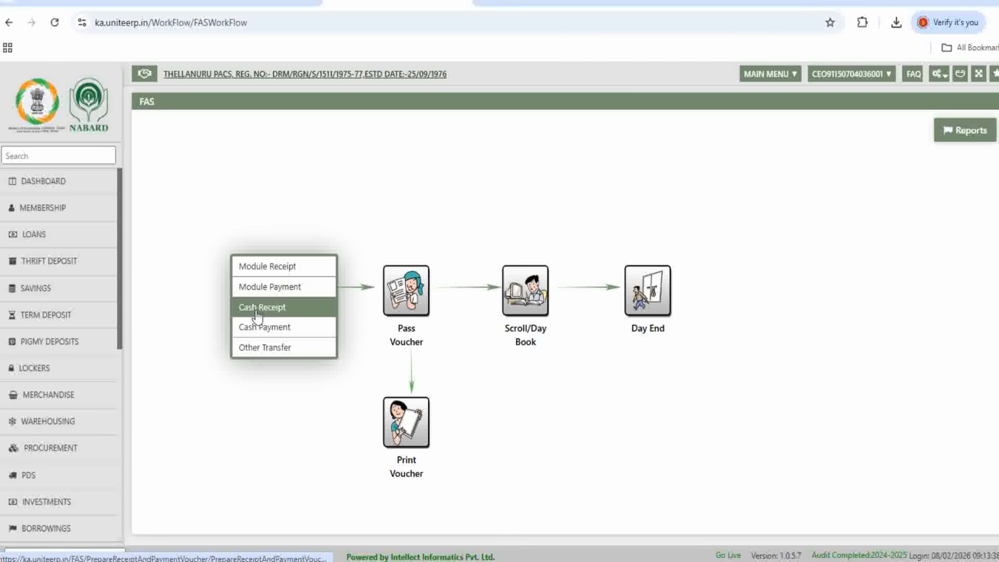
pyautogui.click(257, 311)
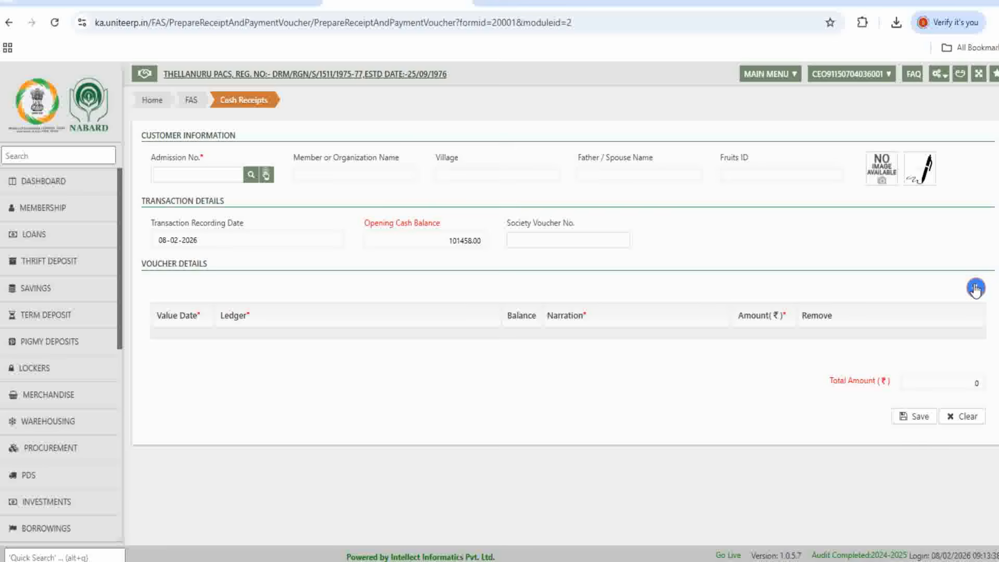
# Add a row to the cash receipt voucher with the ledger Members Yashaswini Insurence under Other Liabilities (Annexure-V)
pyautogui.click(976, 288)
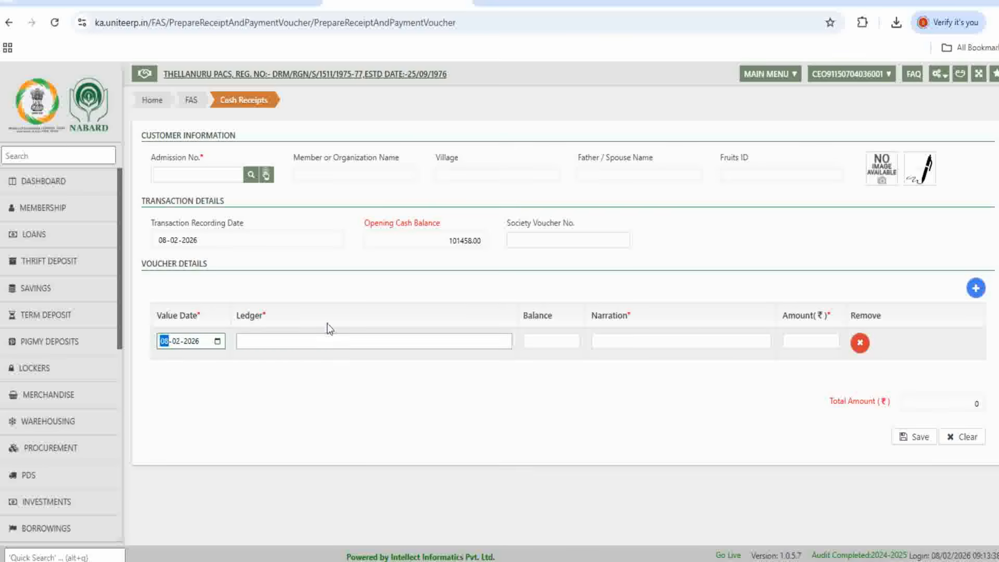
pyautogui.click(290, 342)
pyautogui.write('yash')
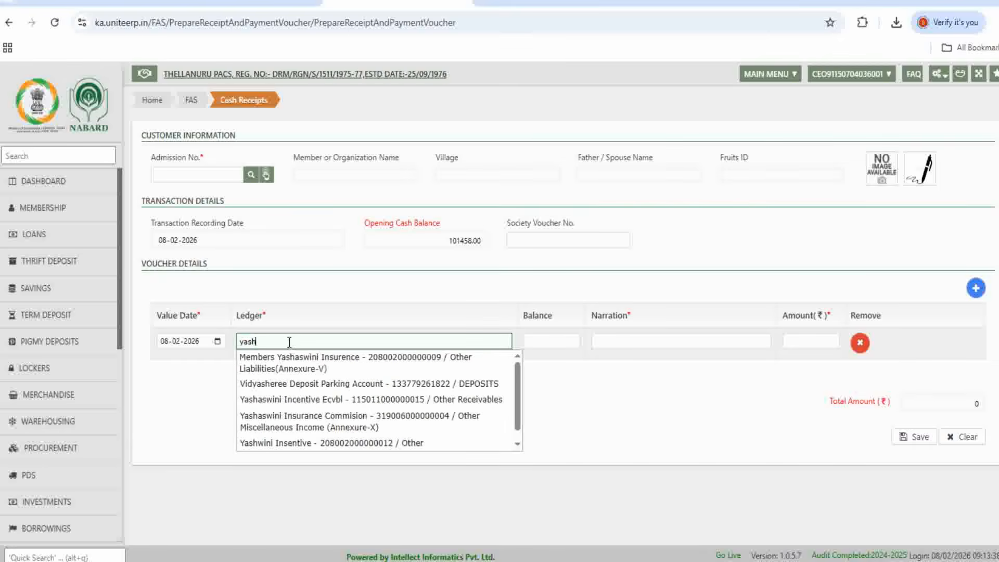
pyautogui.write('as')
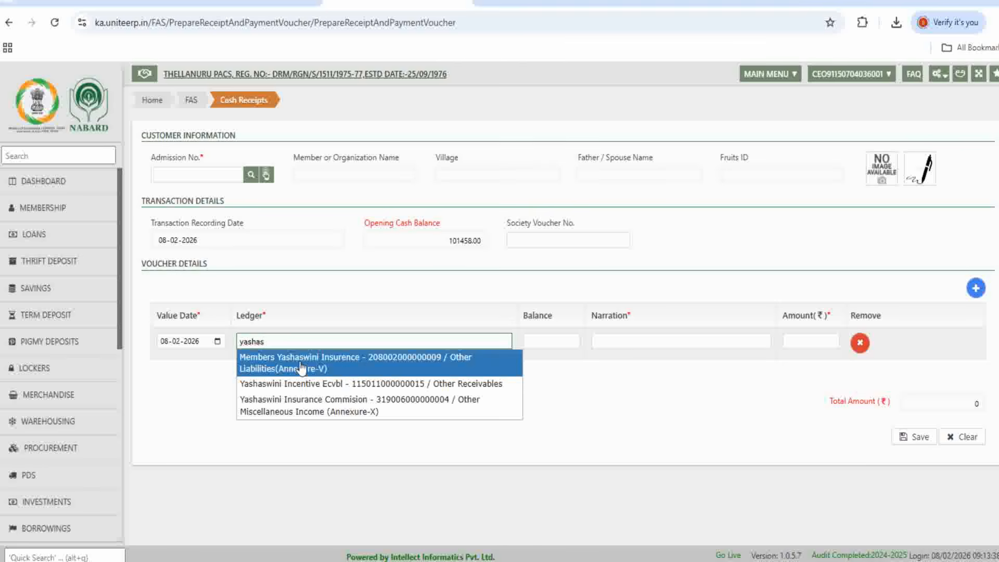
pyautogui.click(371, 361)
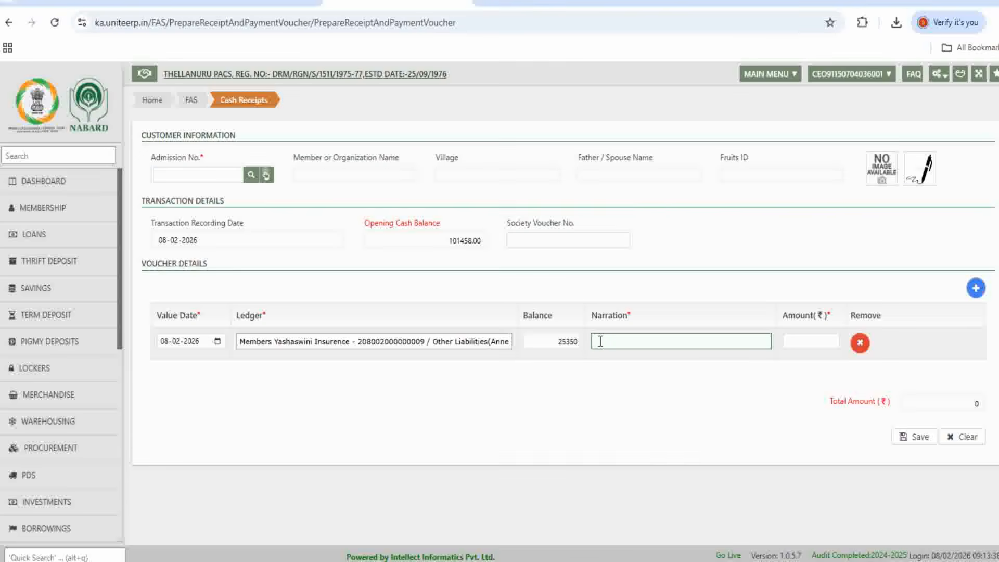
# Enter the narration "CUstomer name 2,3,4," and an amount of 475 for the Members Yashaswini Insurence row
pyautogui.click(600, 342)
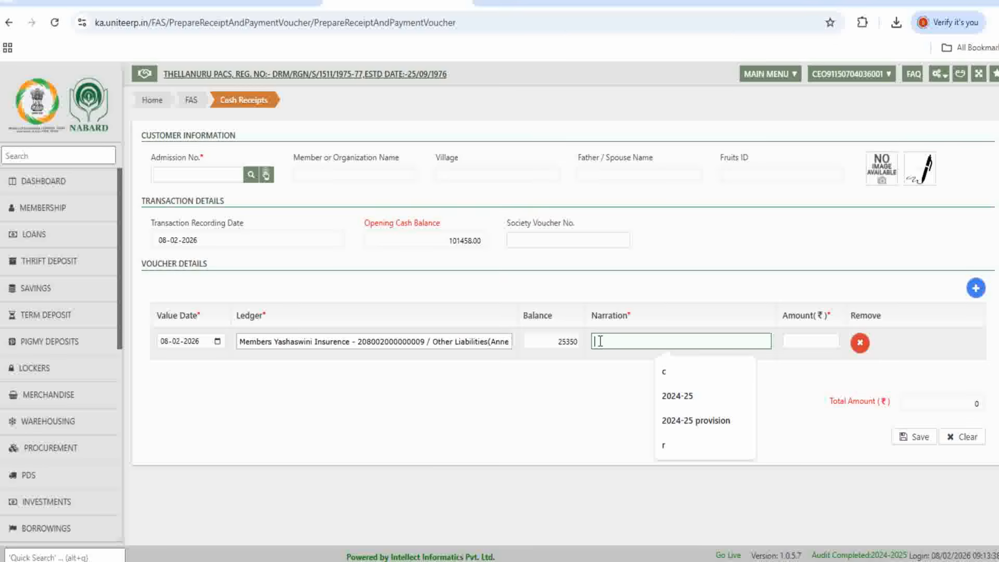
pyautogui.write('Cus')
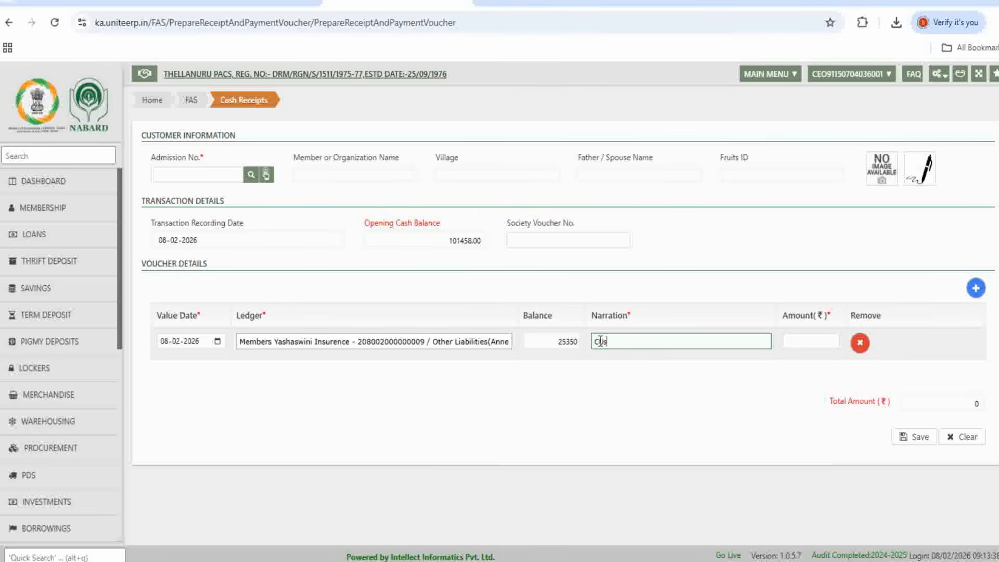
pyautogui.write('tomer name')
pyautogui.click(651, 381)
pyautogui.click(654, 338)
pyautogui.moveTo(647, 341); pyautogui.dragTo(677, 342)
pyautogui.click(816, 341)
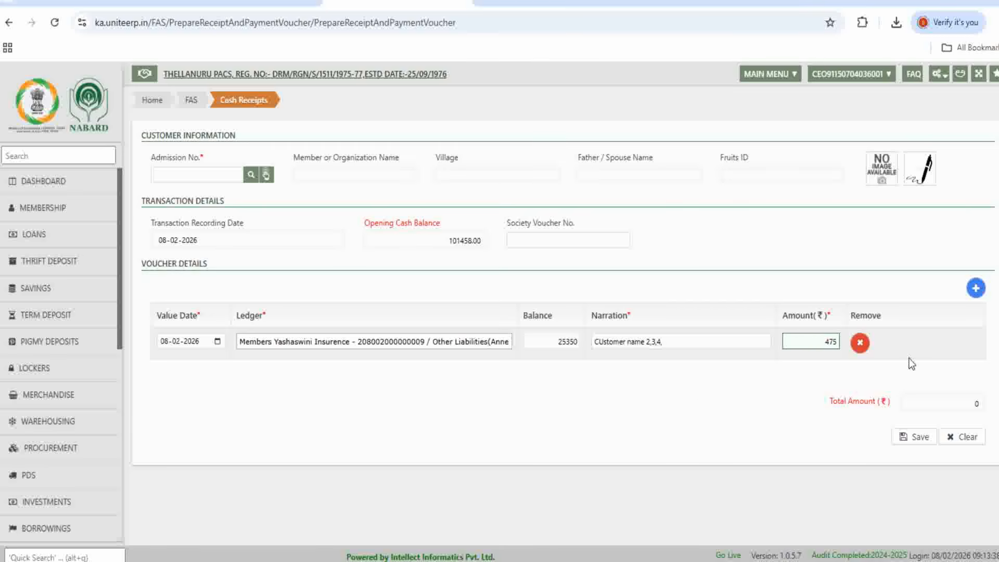
pyautogui.click(693, 418)
# Add a second voucher row with the ledger Yashaswini Insurance Commision under Other Miscellaneous Income (Annexure-X)
pyautogui.click(976, 289)
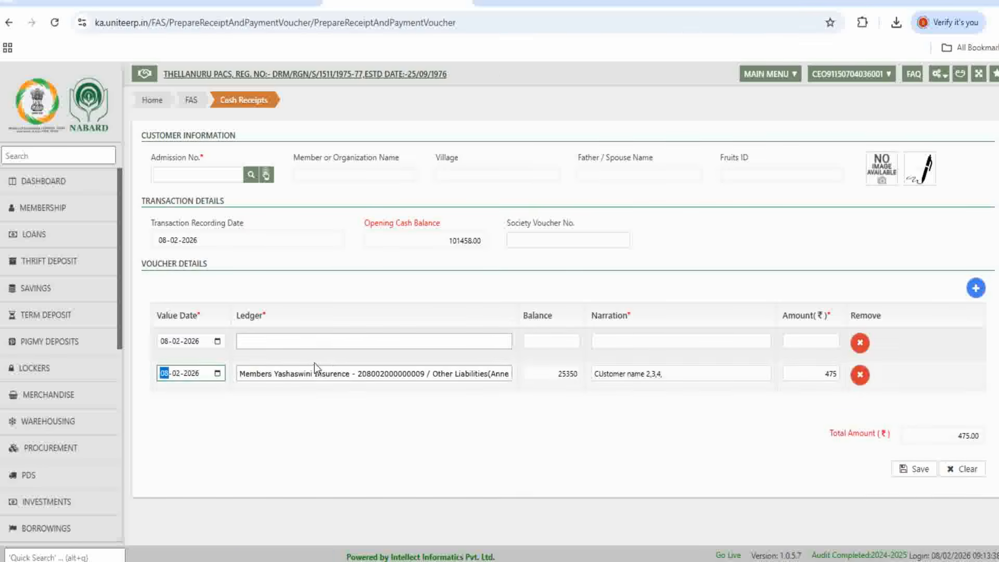
pyautogui.click(303, 344)
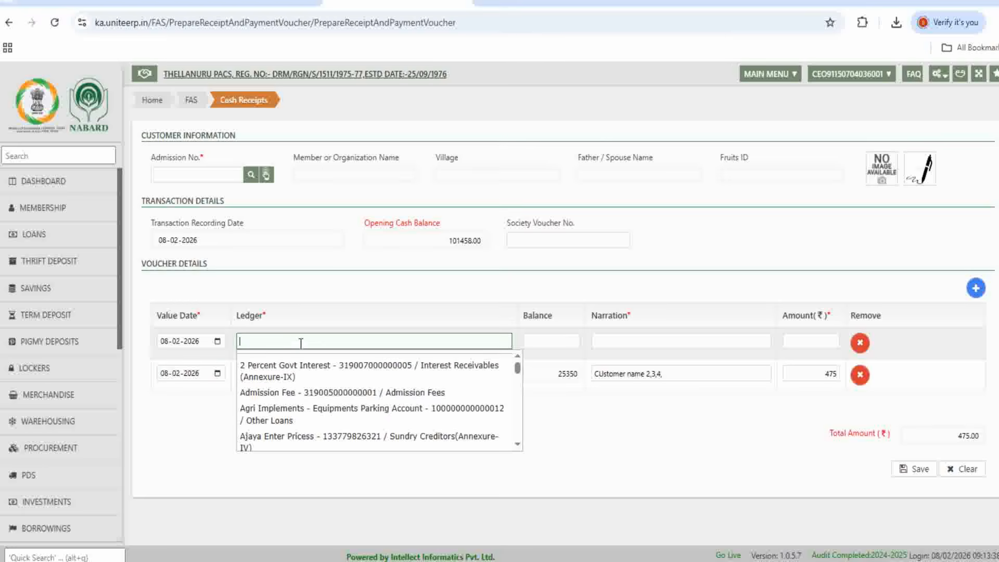
pyautogui.write('yashas')
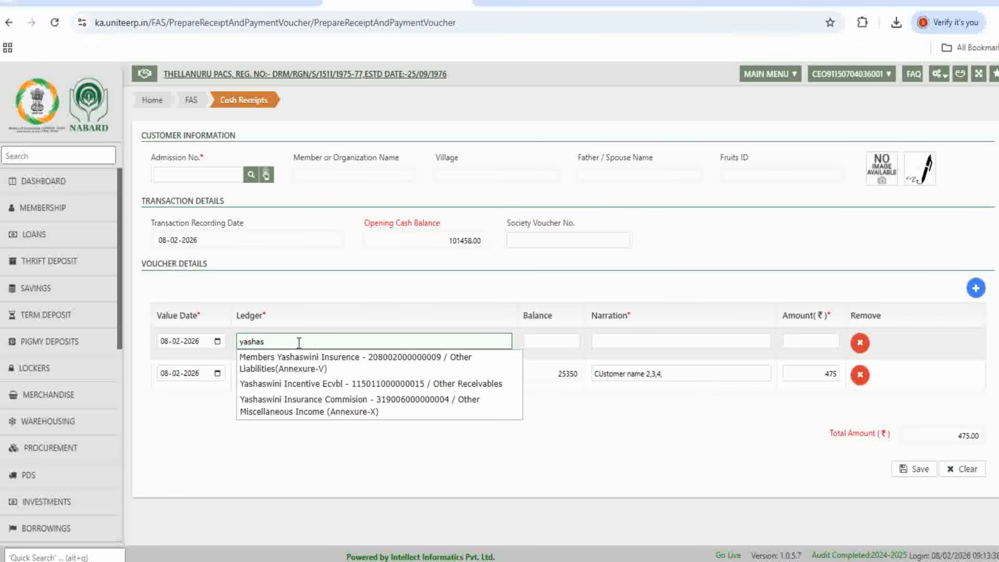
pyautogui.click(338, 406)
# Copy the insurance row's narration into the Yashaswini Insurance Commision row and set that row's amount to 25
pyautogui.click(640, 339)
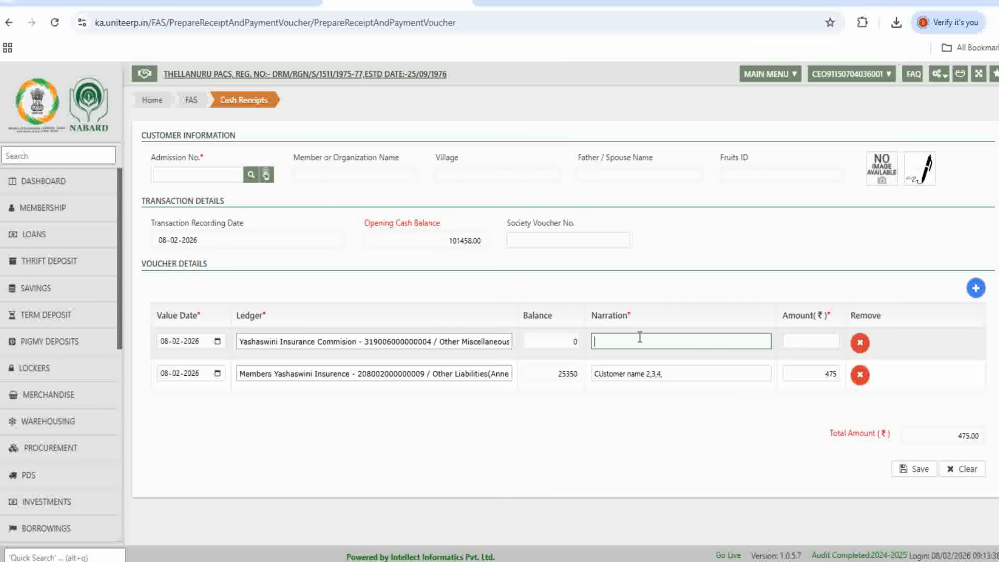
pyautogui.tripleClick(628, 373)
pyautogui.hotkey('ctrl', 'c')
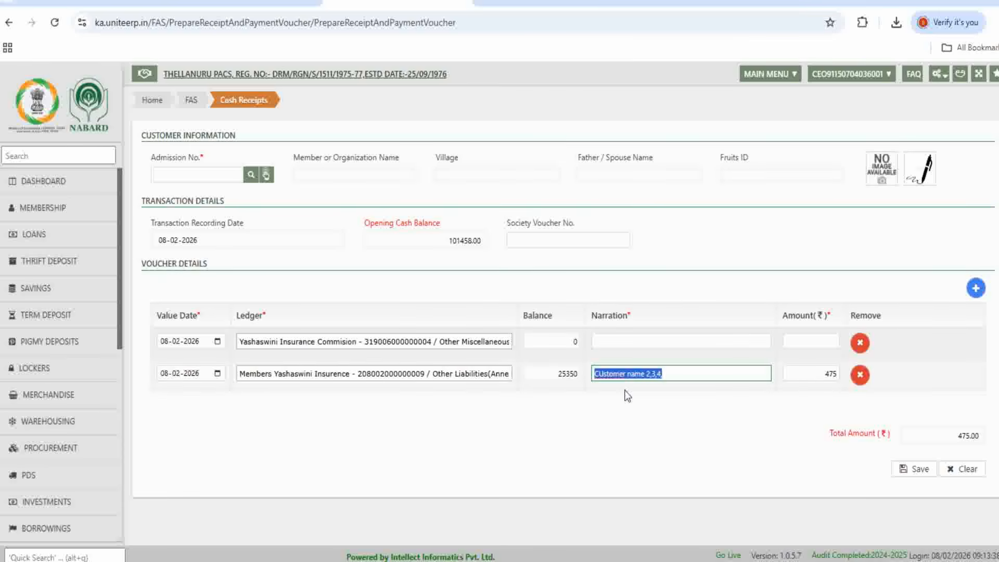
pyautogui.click(614, 343)
pyautogui.hotkey('ctrl', 'v')
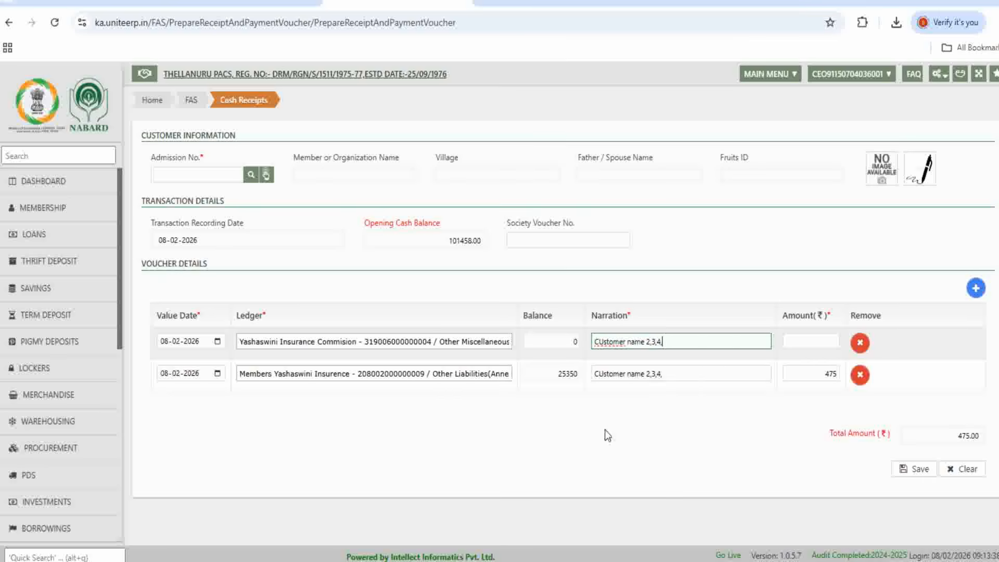
pyautogui.click(825, 341)
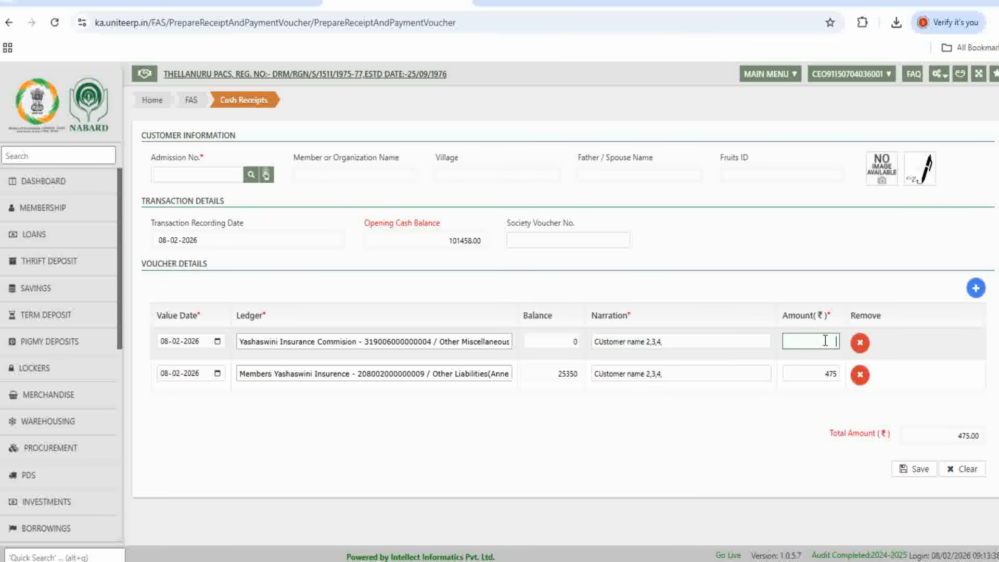
pyautogui.click(823, 398)
# Switch to the Notepad notes, add the line "SC/ST - 0=0+25" below the General line, and return to Unite ERP
pyautogui.hotkey('alt', 'Tab')
pyautogui.press('Return')
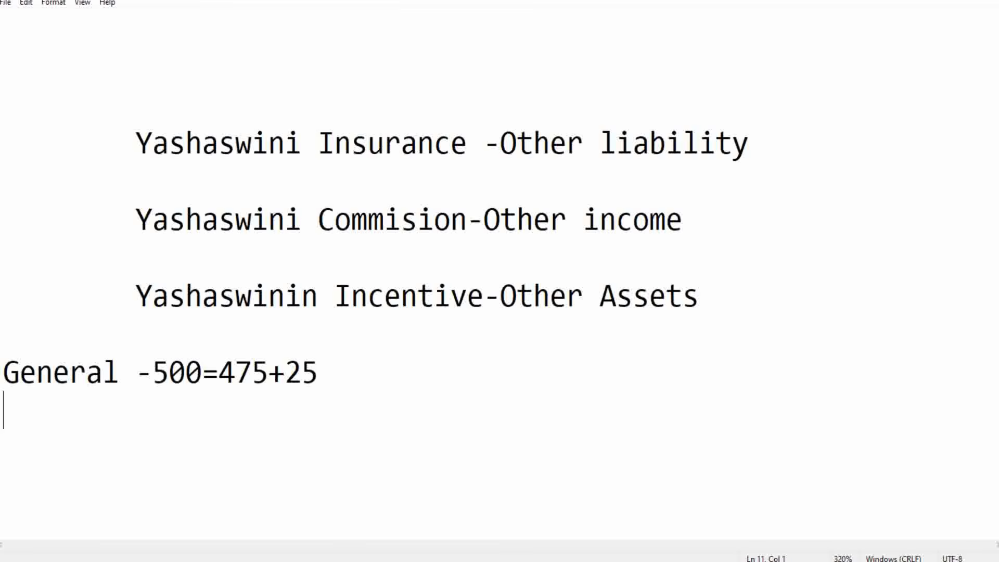
pyautogui.write('SC/ST')
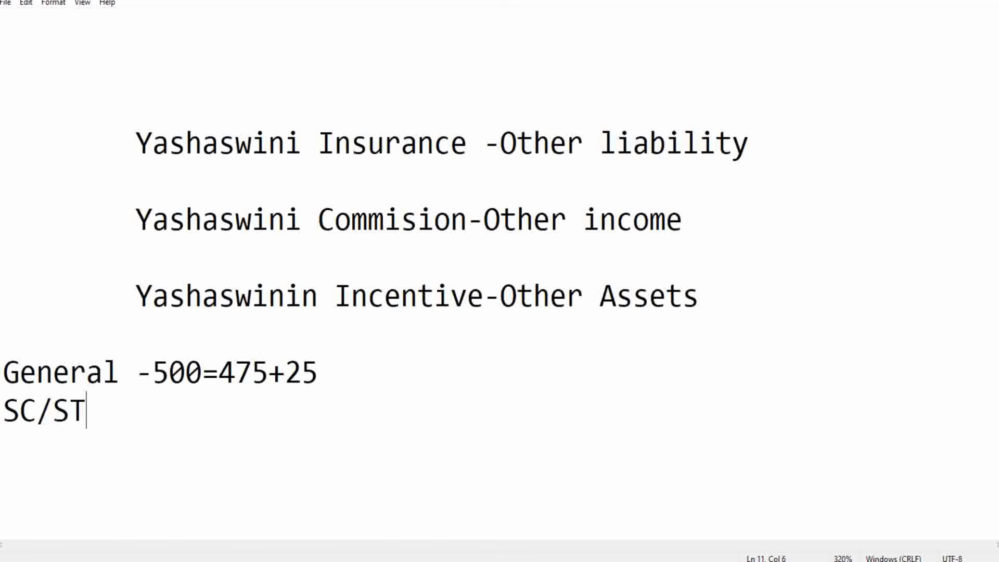
pyautogui.write(' - 0=0')
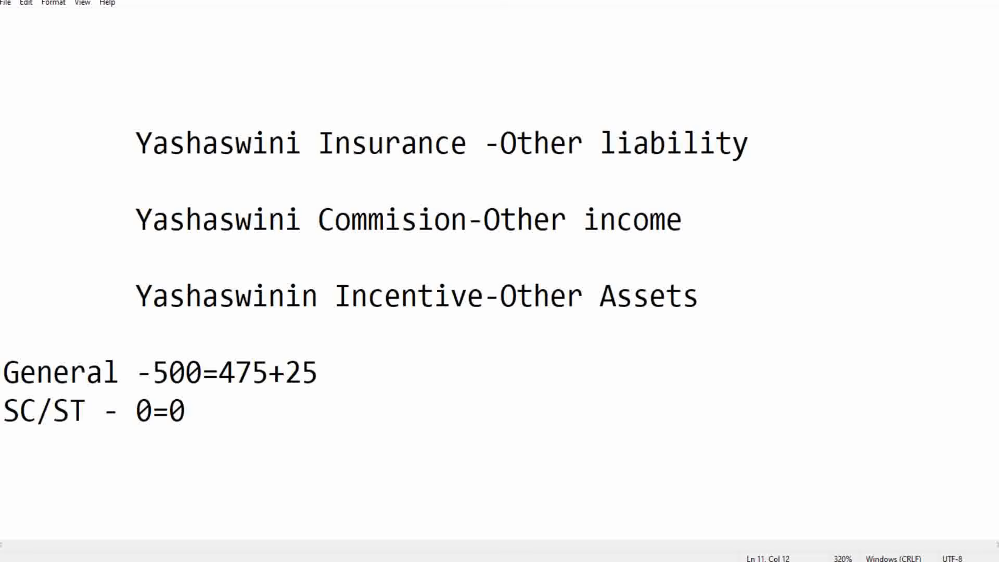
pyautogui.write('+25')
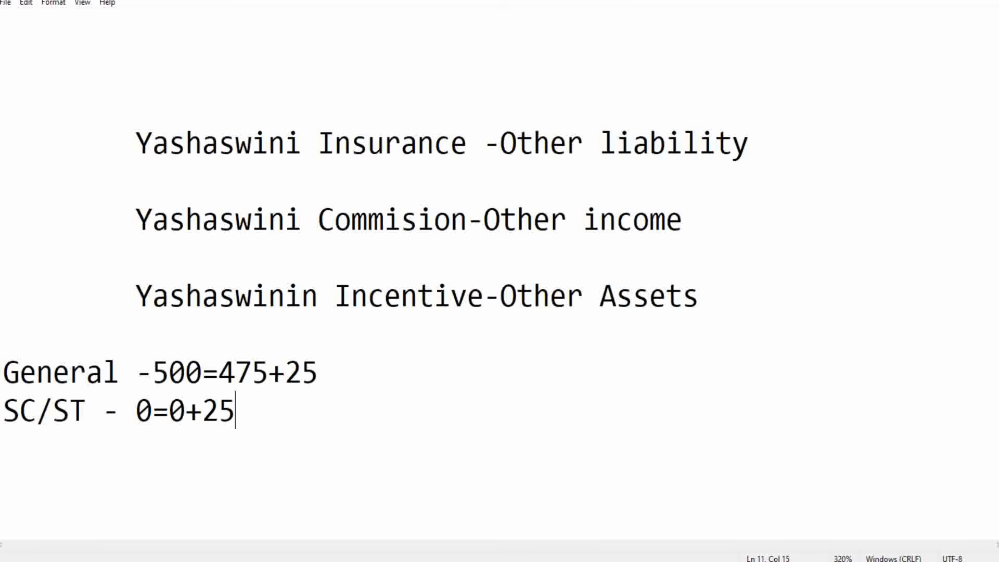
pyautogui.hotkey('alt', 'Tab')
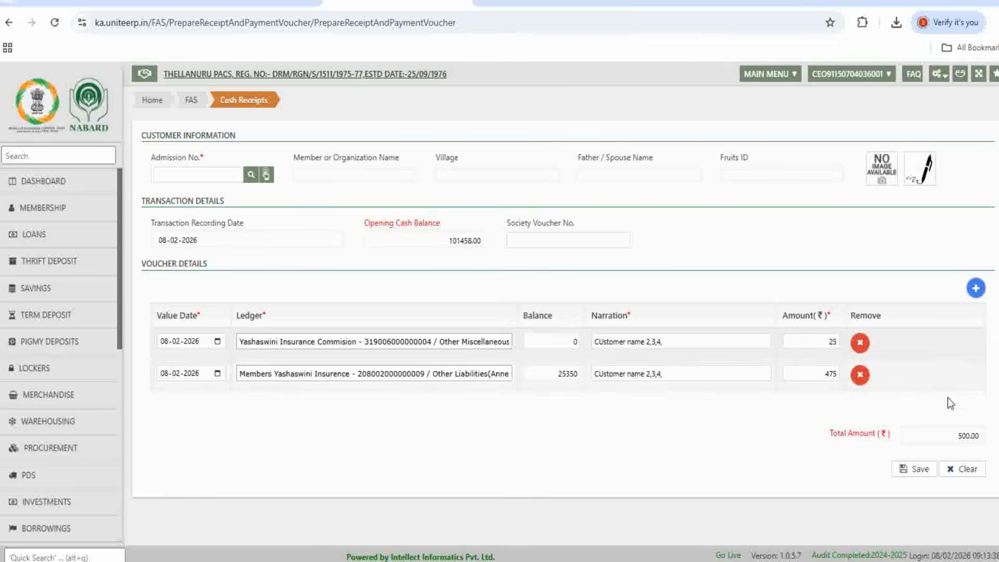
# Leave the cash receipt for the services overview and start an Other Transfer voucher in the FAS module
pyautogui.click(85, 111)
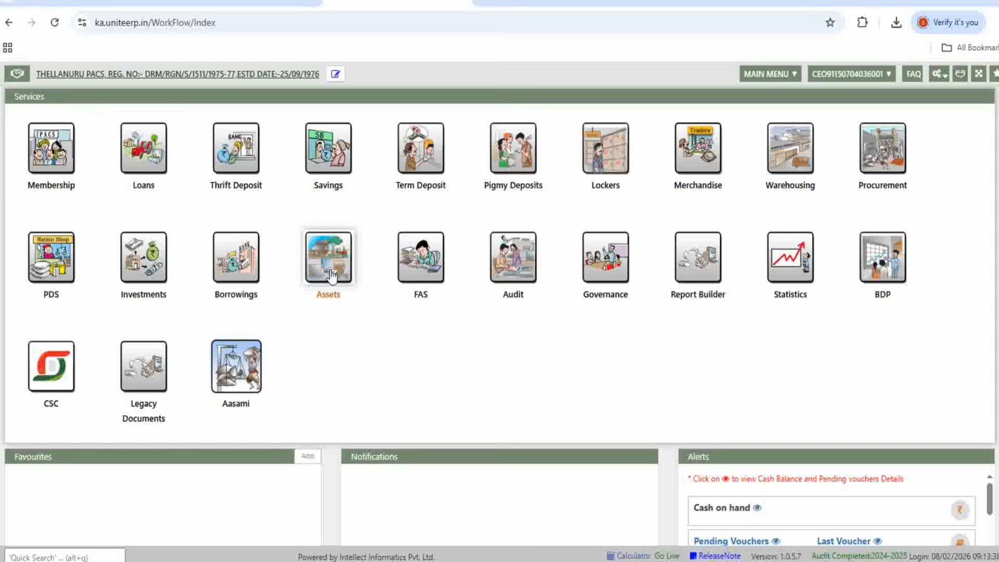
pyautogui.click(329, 258)
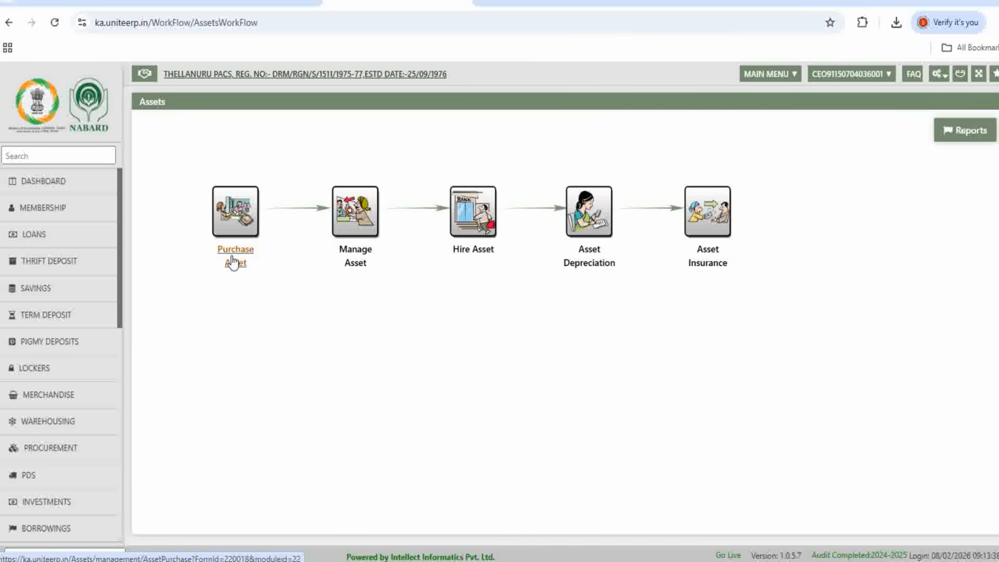
pyautogui.click(233, 262)
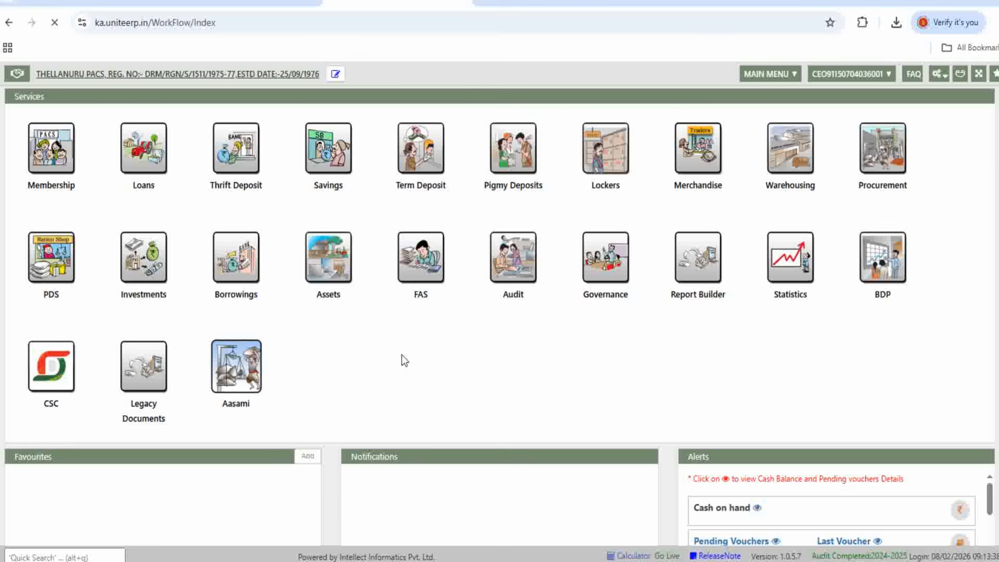
pyautogui.click(427, 211)
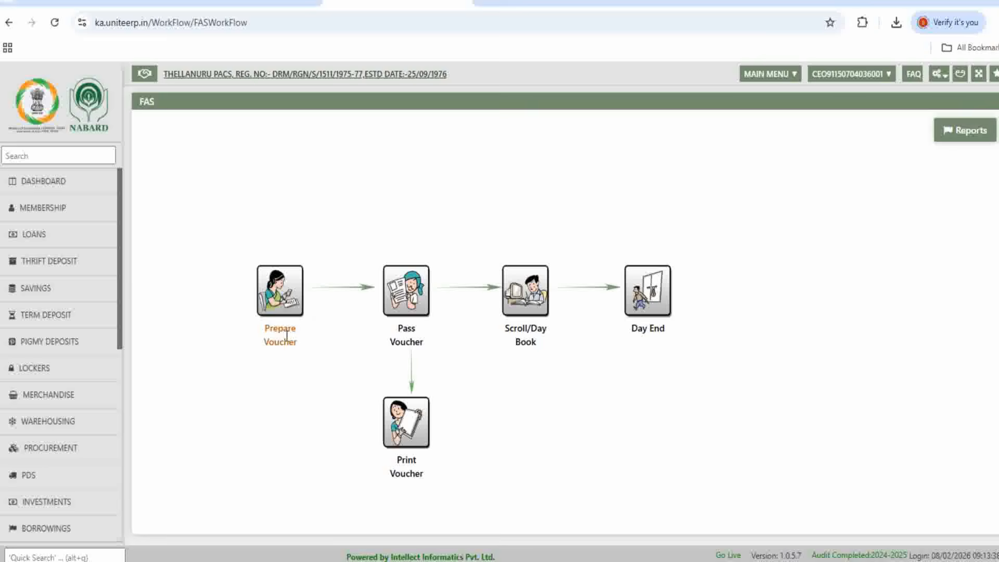
pyautogui.click(281, 335)
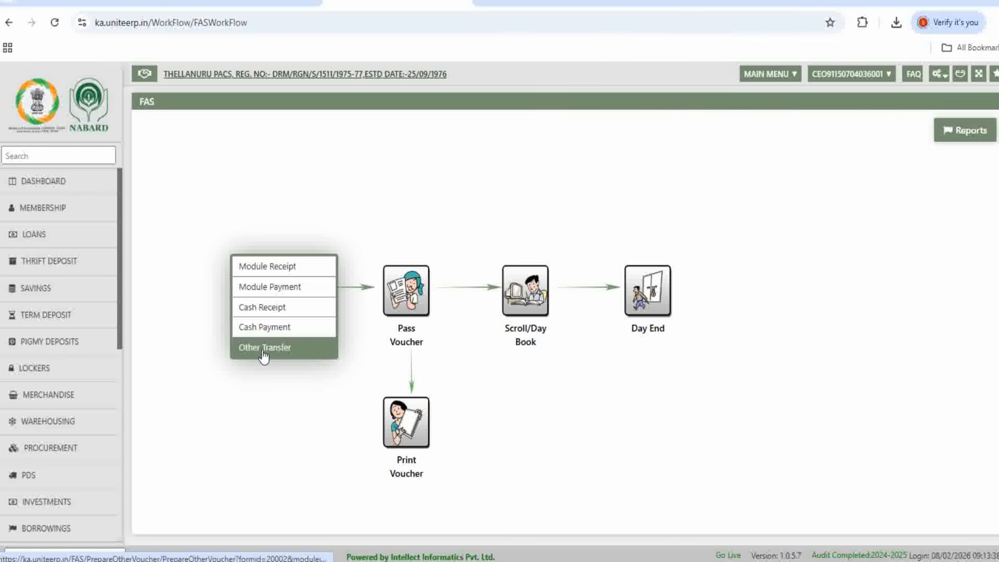
pyautogui.click(264, 349)
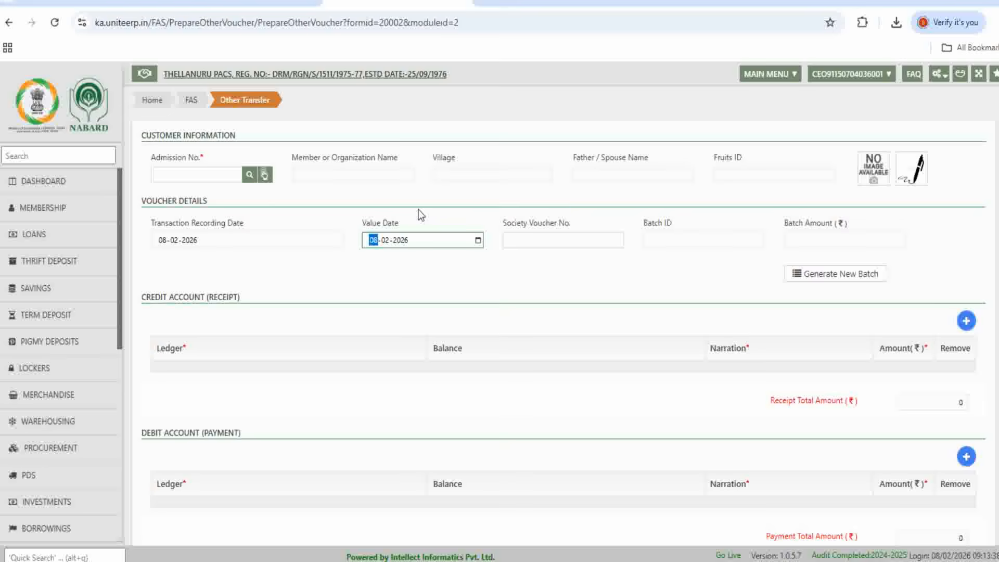
# Generate a new batch for the Other Transfer voucher
pyautogui.click(839, 275)
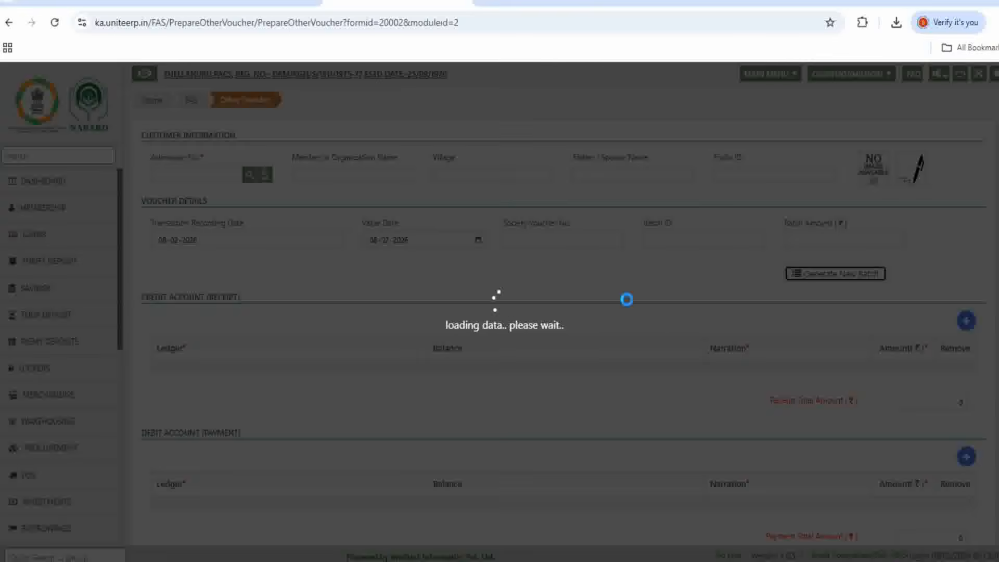
pyautogui.click(526, 350)
pyautogui.click(819, 272)
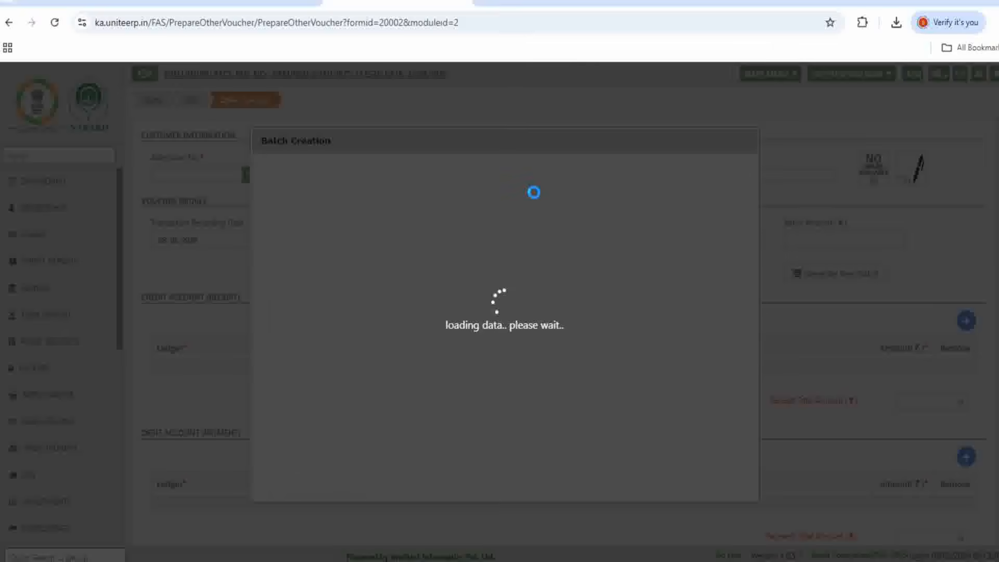
pyautogui.click(558, 180)
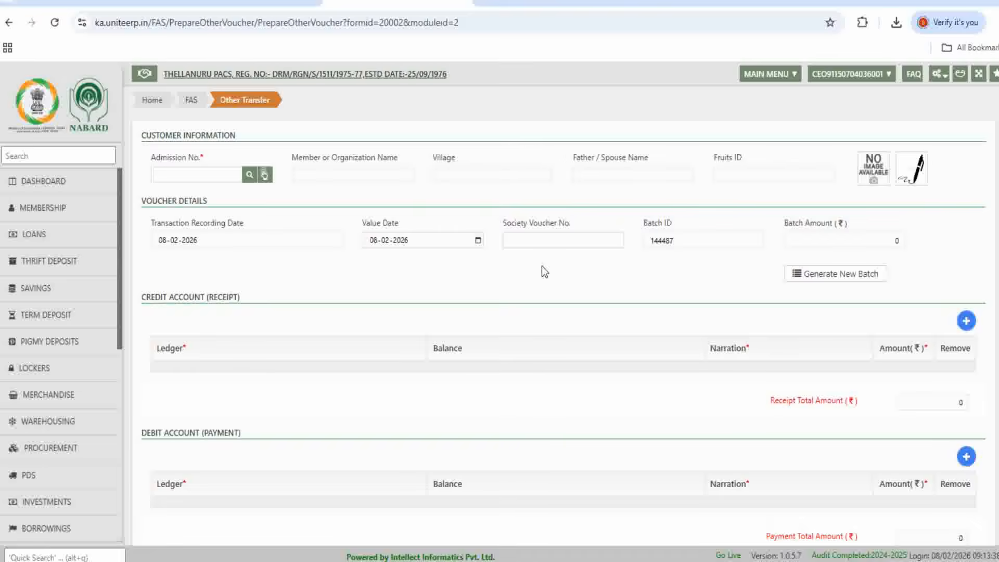
# Add a credit account (receipt) row with the ledger Yashaswini Insurance Commision under Other Miscellaneous Income
pyautogui.scroll(-1, 545, 271)
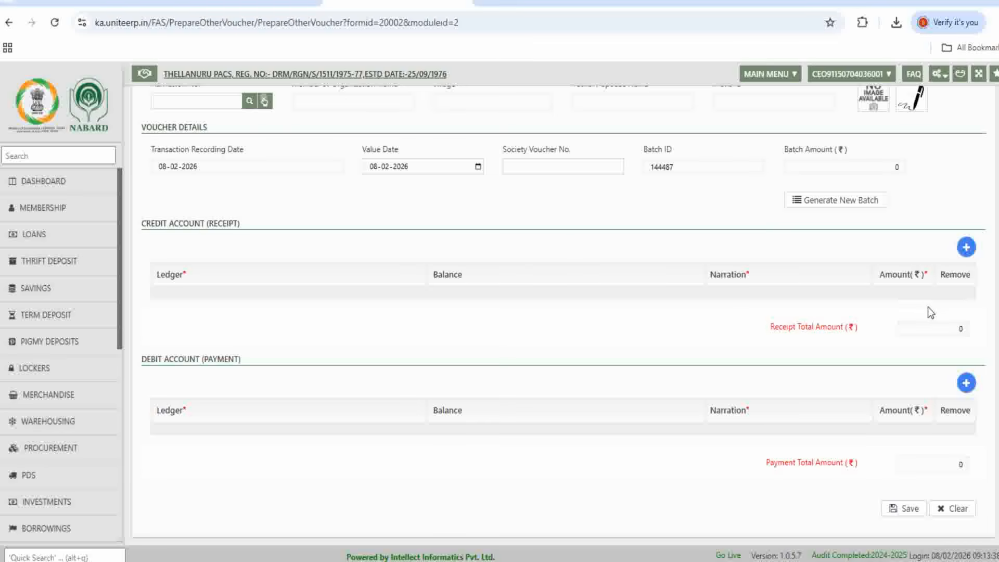
pyautogui.click(966, 248)
pyautogui.click(282, 297)
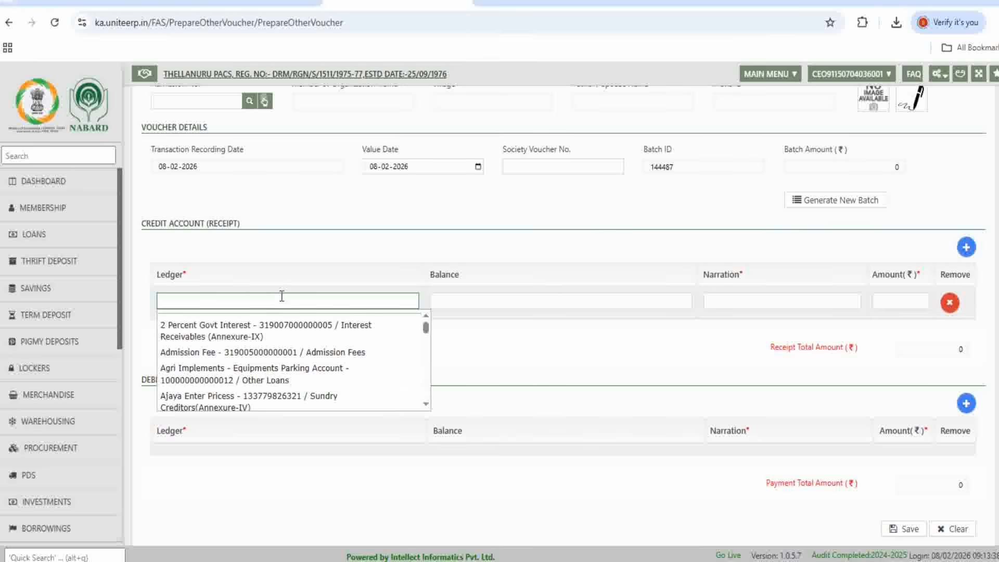
pyautogui.write('yash')
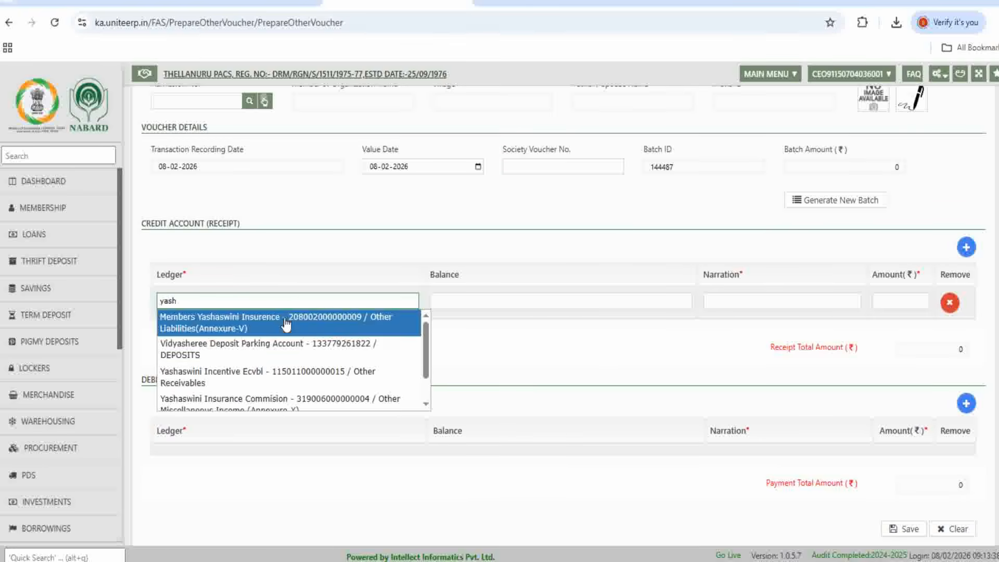
pyautogui.click(256, 400)
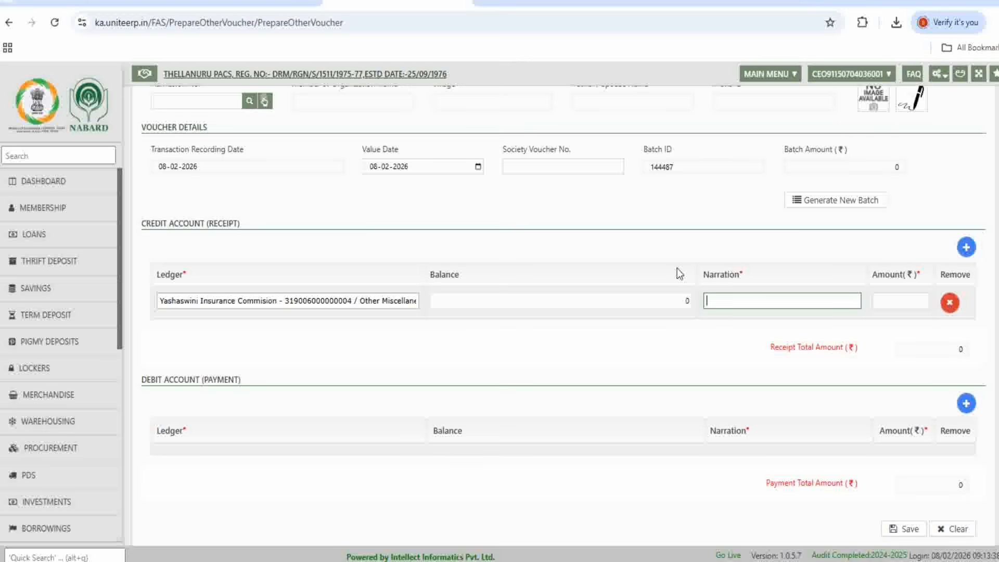
# Give the credit row the narration "cutomer name, 2,3,4" and an amount of 25
pyautogui.click(710, 306)
pyautogui.write('c')
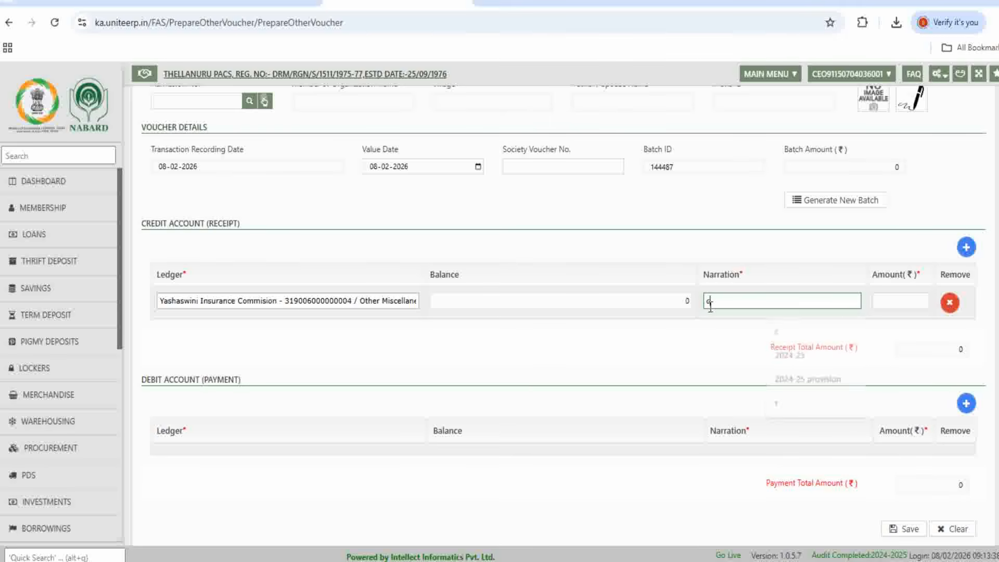
pyautogui.write('utomer name')
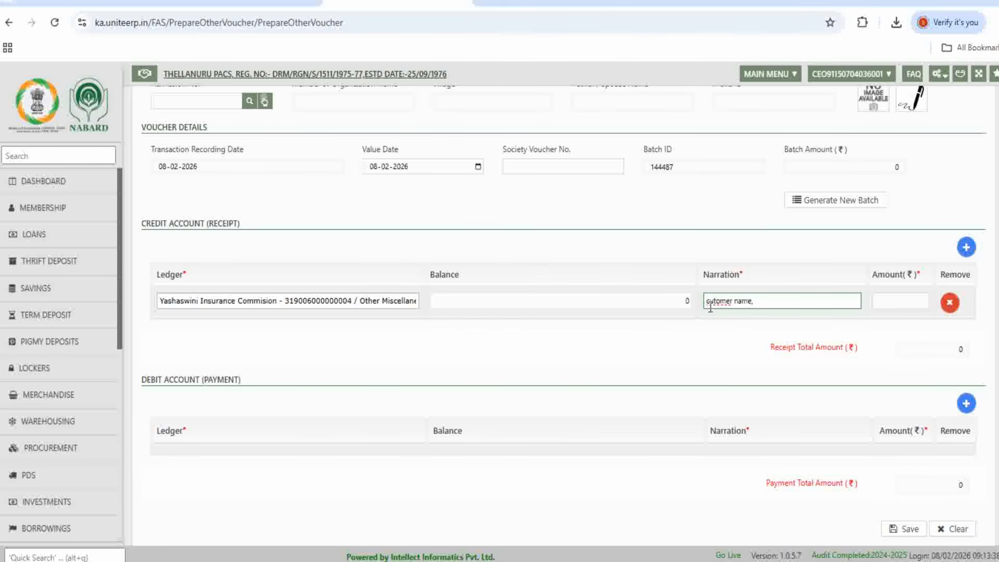
pyautogui.write(', 2,3,4')
pyautogui.click(893, 300)
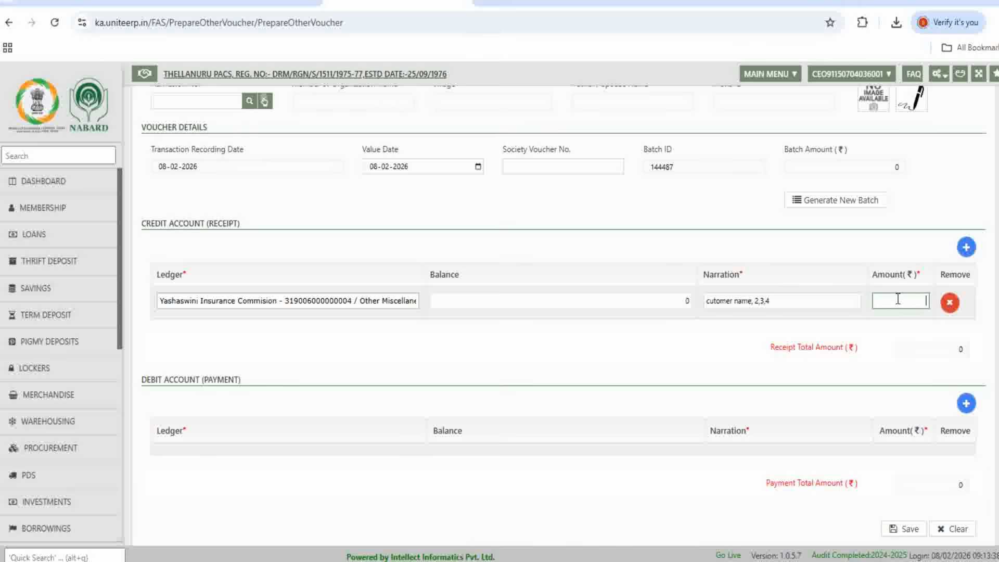
pyautogui.write('25')
pyautogui.click(758, 336)
# Add a debit account (payment) row with the ledger Yashaswini Incentive Ecvbl under Other Receivables
pyautogui.click(967, 404)
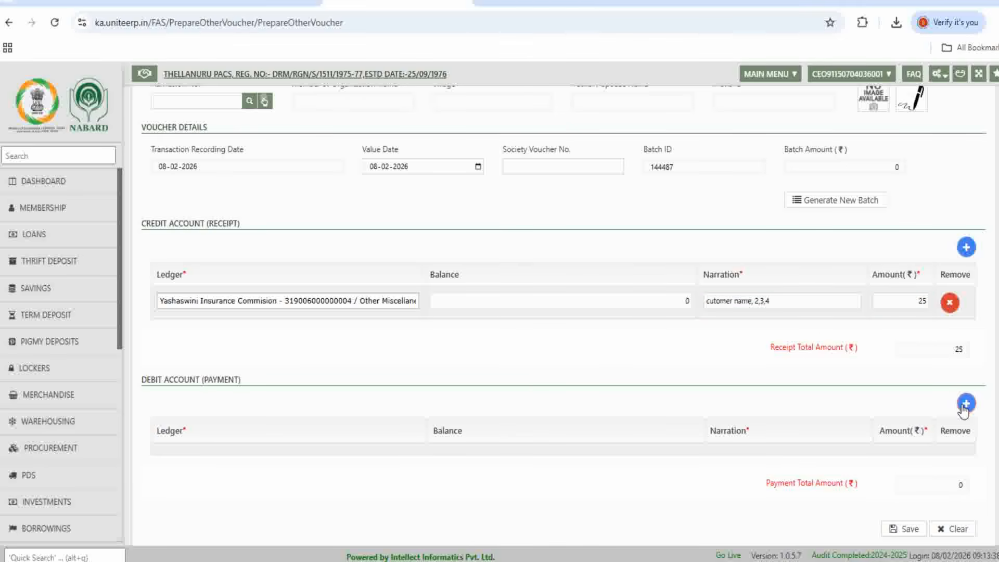
pyautogui.click(255, 456)
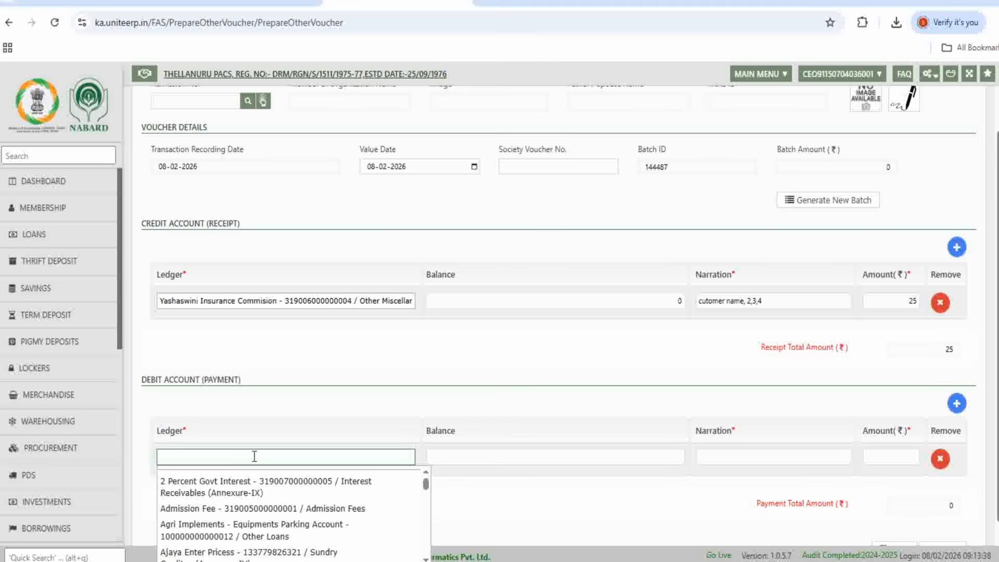
pyautogui.write('yasha')
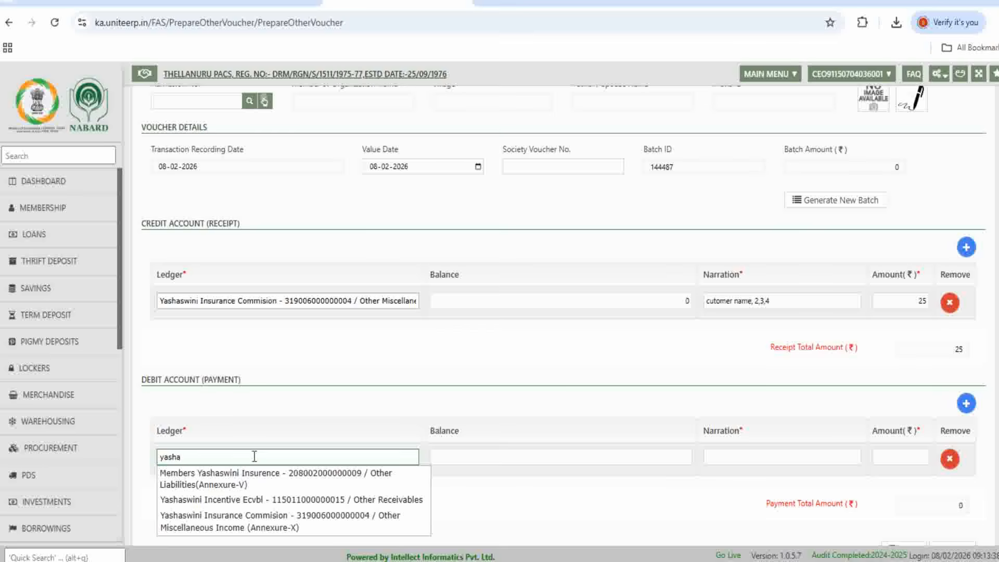
pyautogui.click(238, 501)
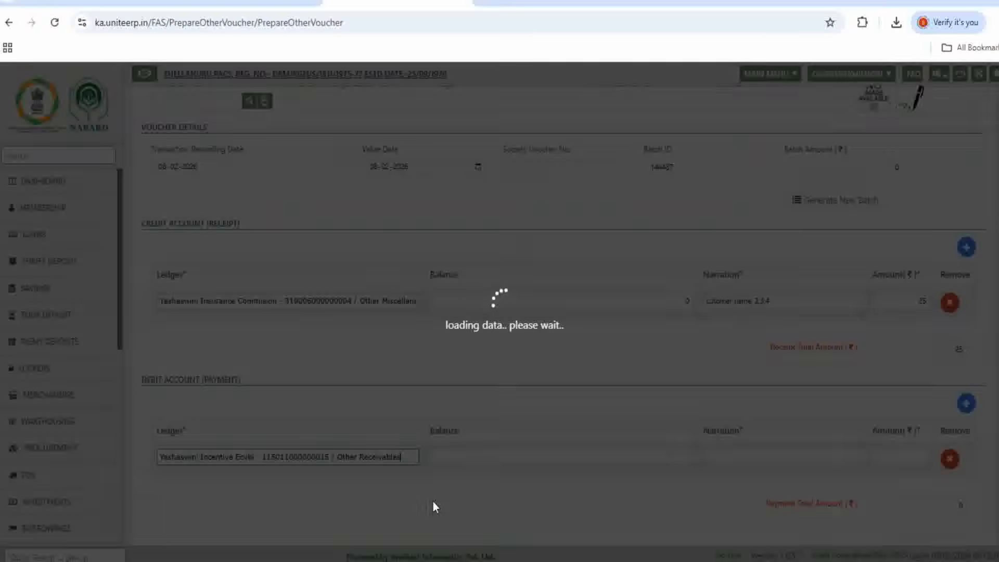
pyautogui.moveTo(260, 457); pyautogui.dragTo(293, 457)
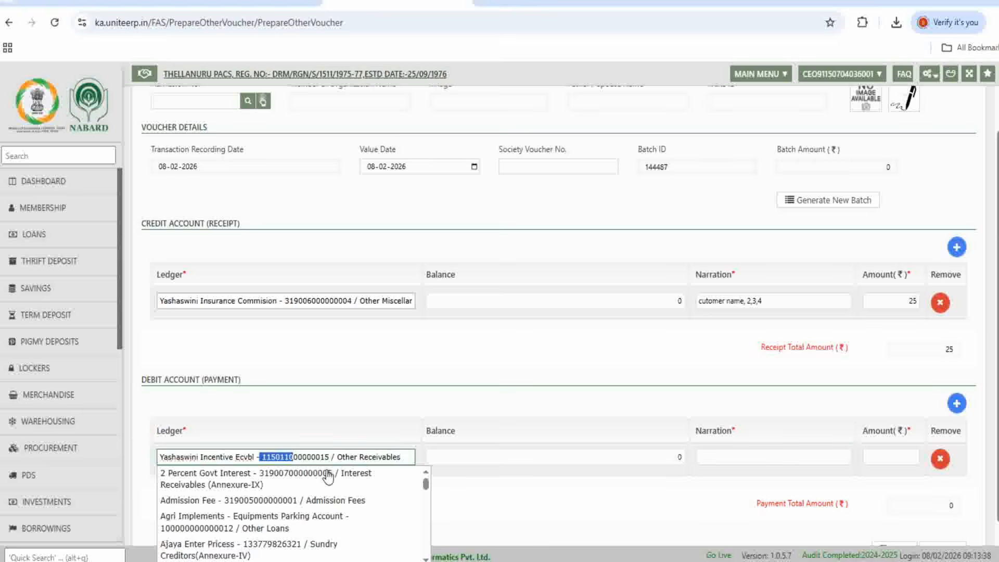
# Copy the credit row's narration into the debit row, append ", rcvble from govt", and set the debit amount to 25
pyautogui.click(721, 458)
pyautogui.click(779, 300)
pyautogui.hotkey('ctrl', 'c')
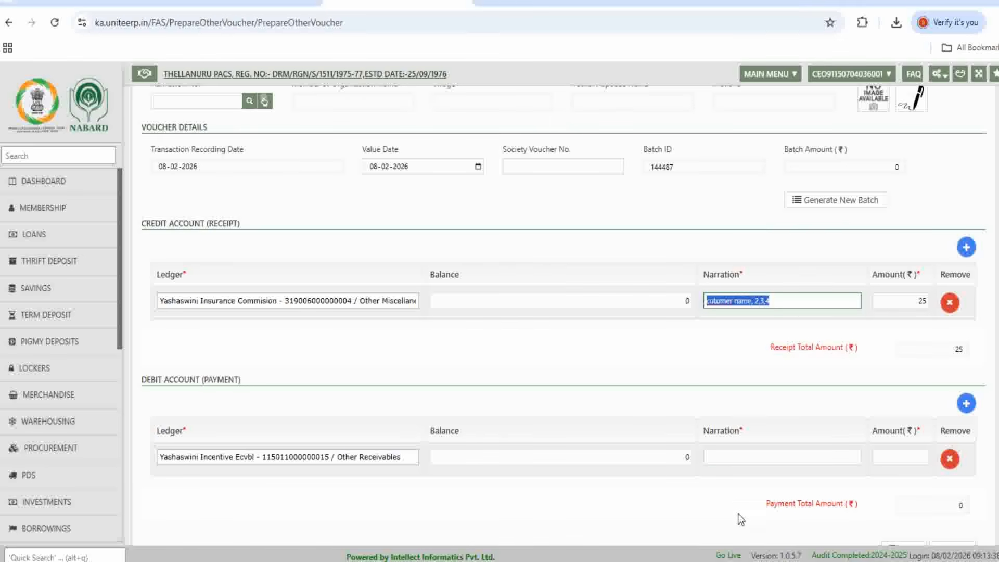
pyautogui.click(714, 459)
pyautogui.hotkey('ctrl', 'v')
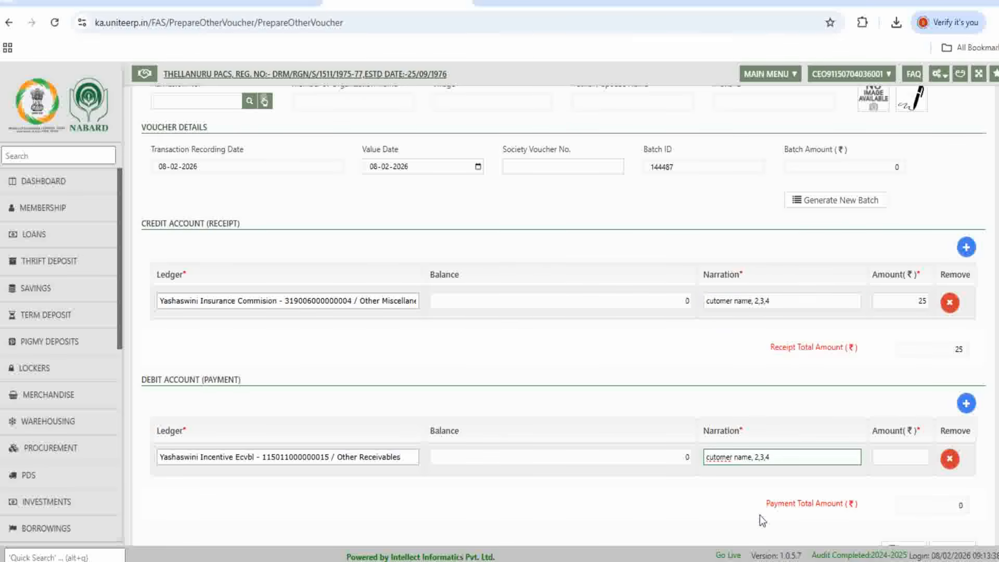
pyautogui.write(', rcvble from govt')
pyautogui.click(746, 496)
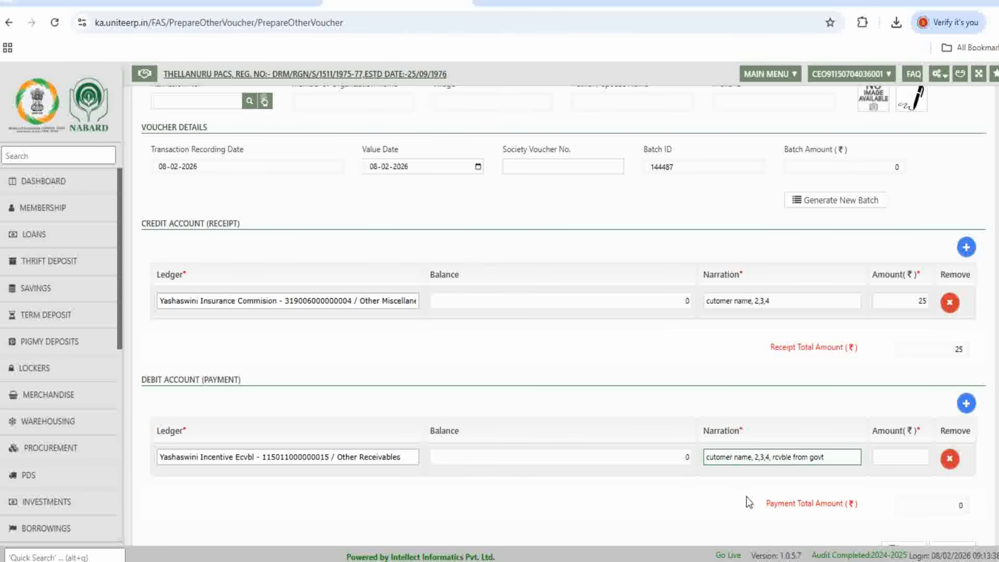
pyautogui.click(922, 458)
pyautogui.write('25')
pyautogui.click(692, 410)
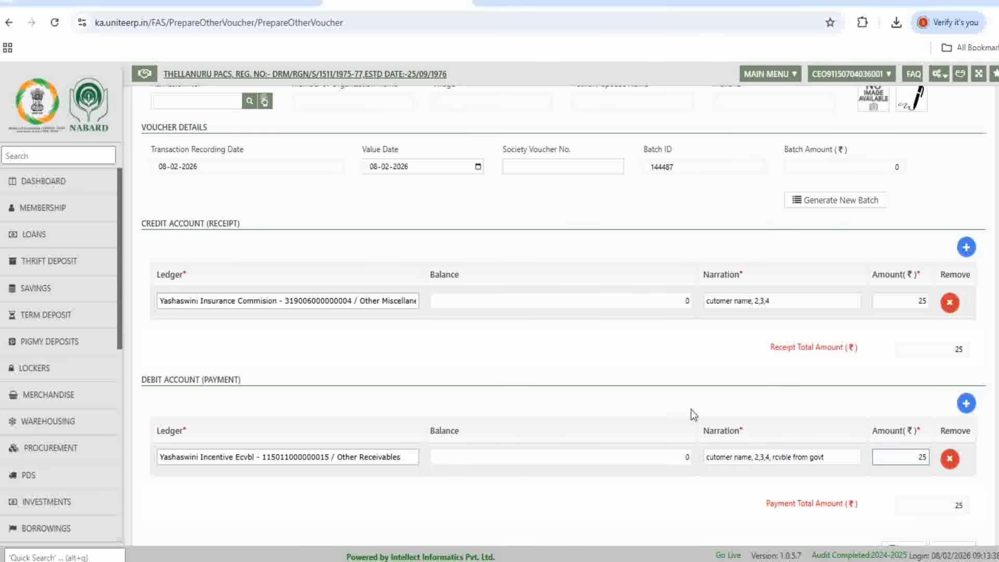
pyautogui.scroll(-1, 814, 364)
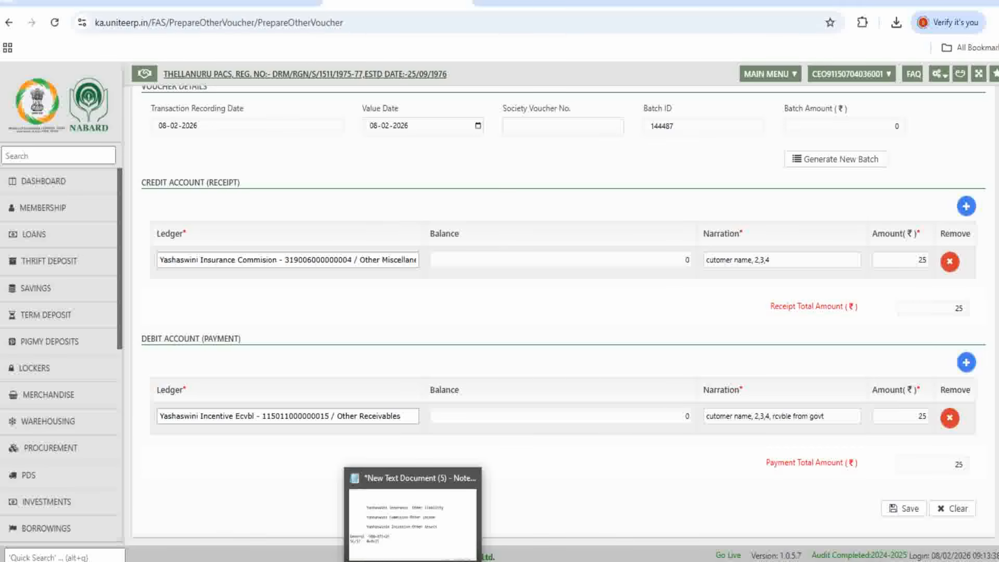
# Switch to the Notepad notes, add two line breaks below the SC/ST line, and return to Unite ERP
pyautogui.click(412, 559)
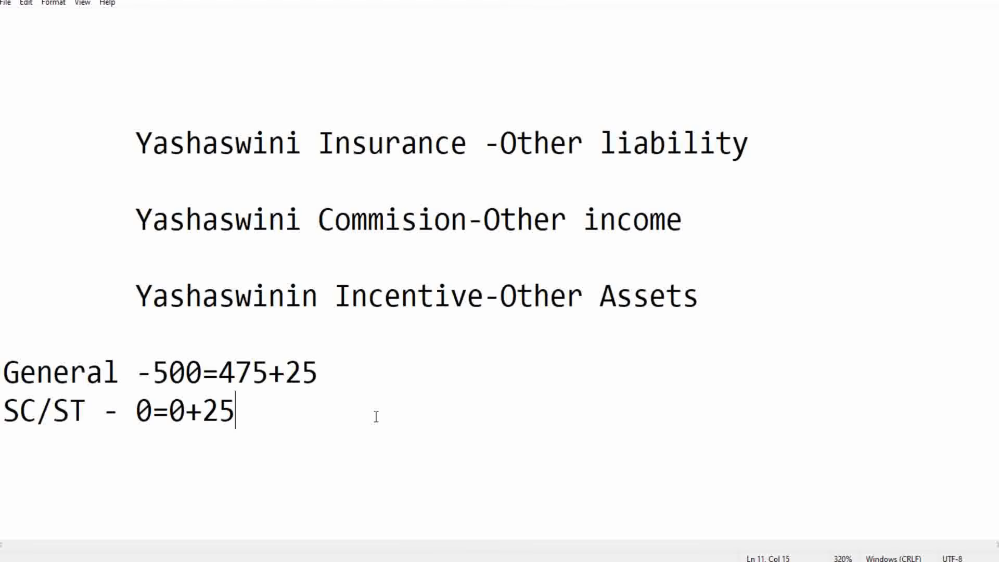
pyautogui.press('Return')
pyautogui.press('Return')
pyautogui.hotkey('alt', 'Tab')
# Leave the Other Transfer voucher for the services overview and start a Cash Payment voucher in the FAS module
pyautogui.click(85, 120)
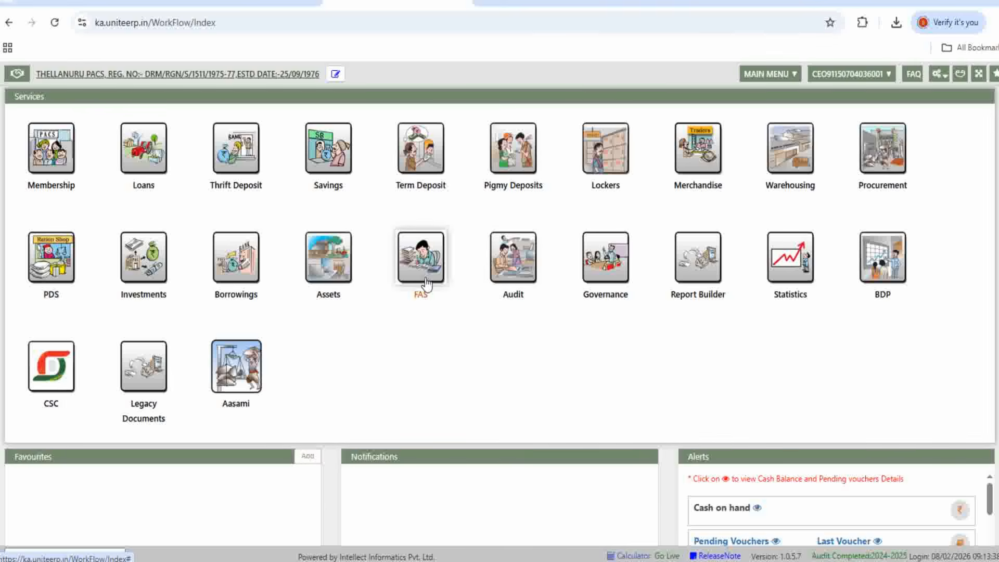
pyautogui.click(426, 284)
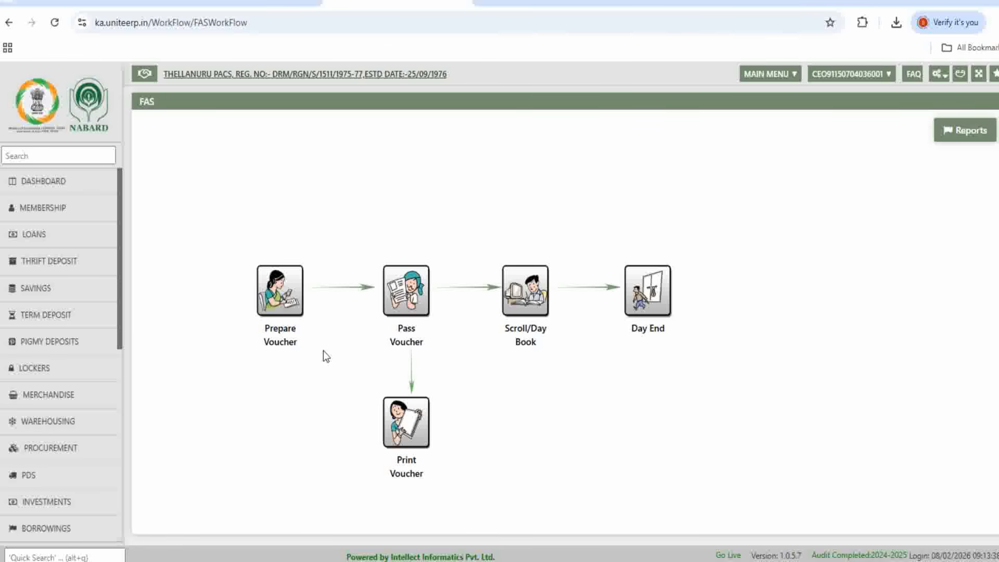
pyautogui.click(268, 342)
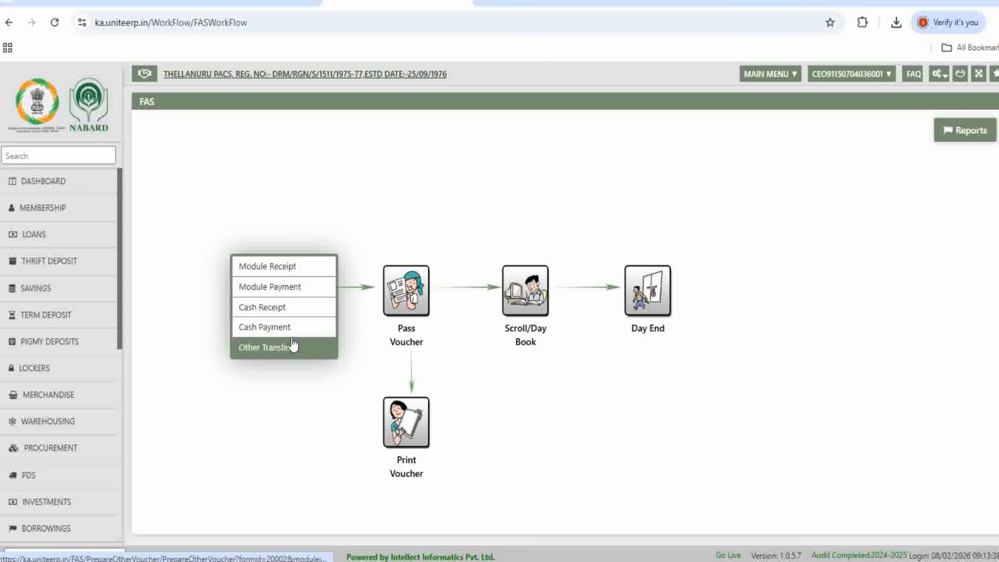
pyautogui.click(277, 327)
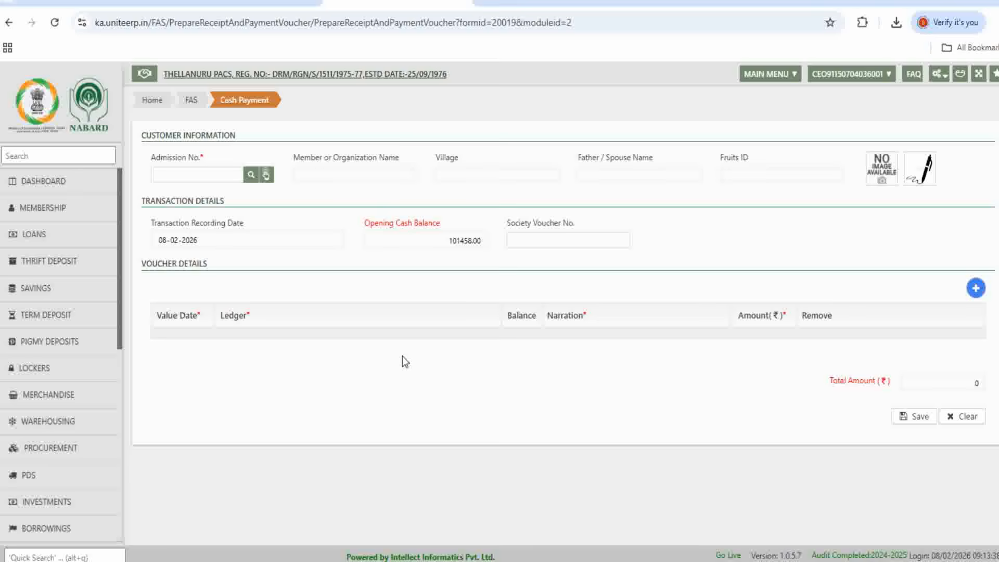
# Add a voucher row with the ledger Members Yashaswini Insurence under Other Liabilities
pyautogui.click(976, 287)
pyautogui.click(274, 342)
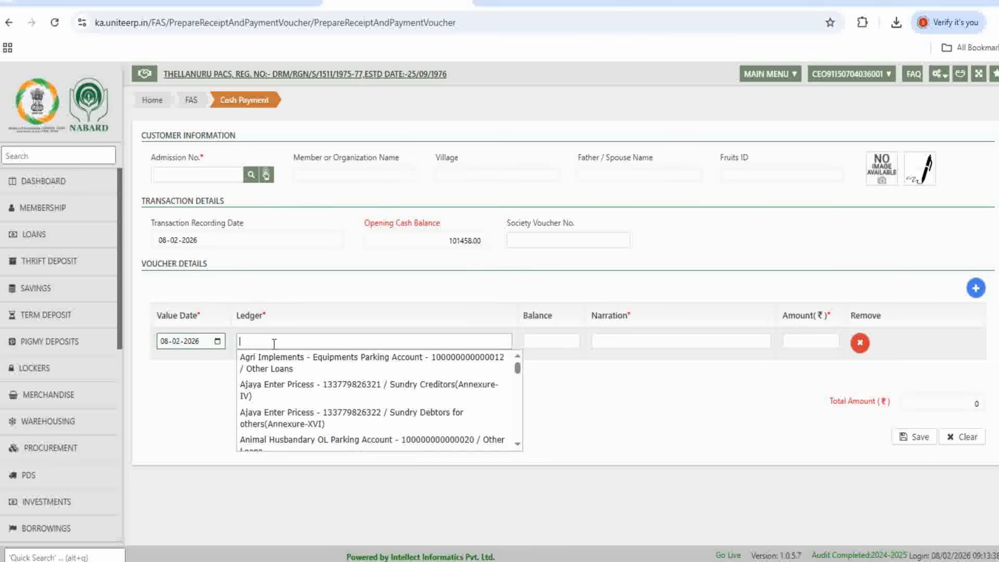
pyautogui.write('yasha')
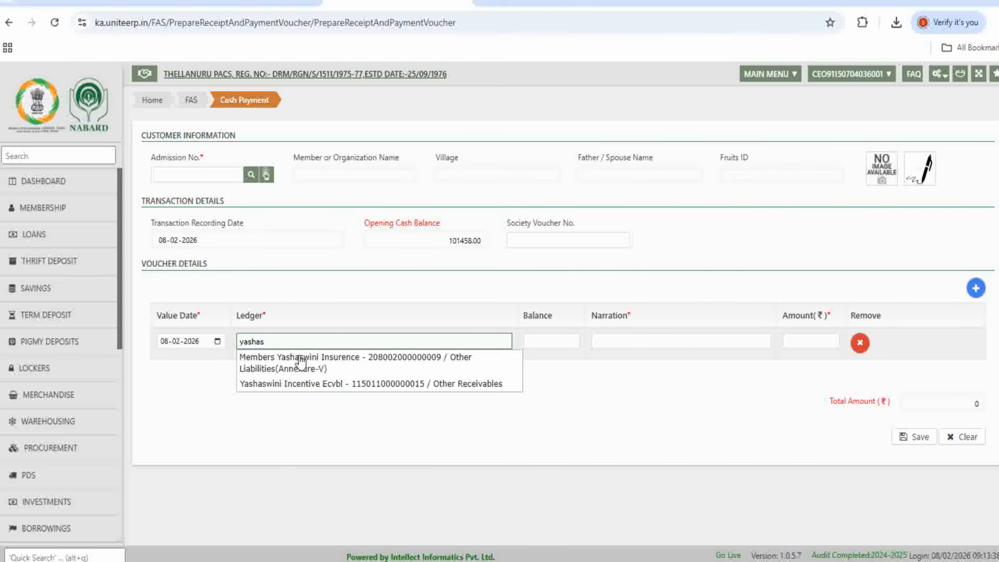
pyautogui.write('s')
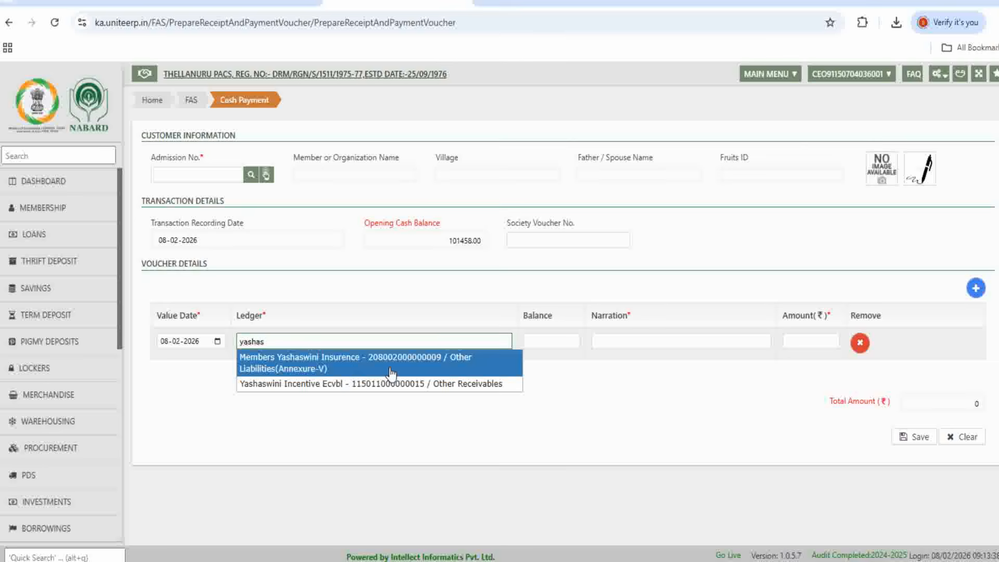
pyautogui.click(327, 363)
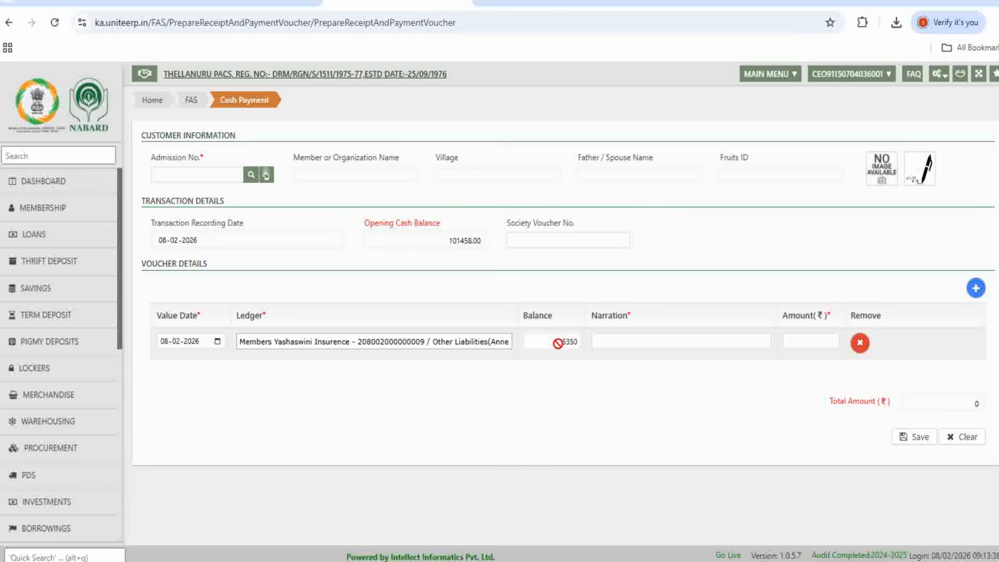
pyautogui.moveTo(557, 341); pyautogui.dragTo(585, 350)
# Enter the narration "yashwinin insur total member 50,60" for the Members Yashaswini Insurence row
pyautogui.click(604, 342)
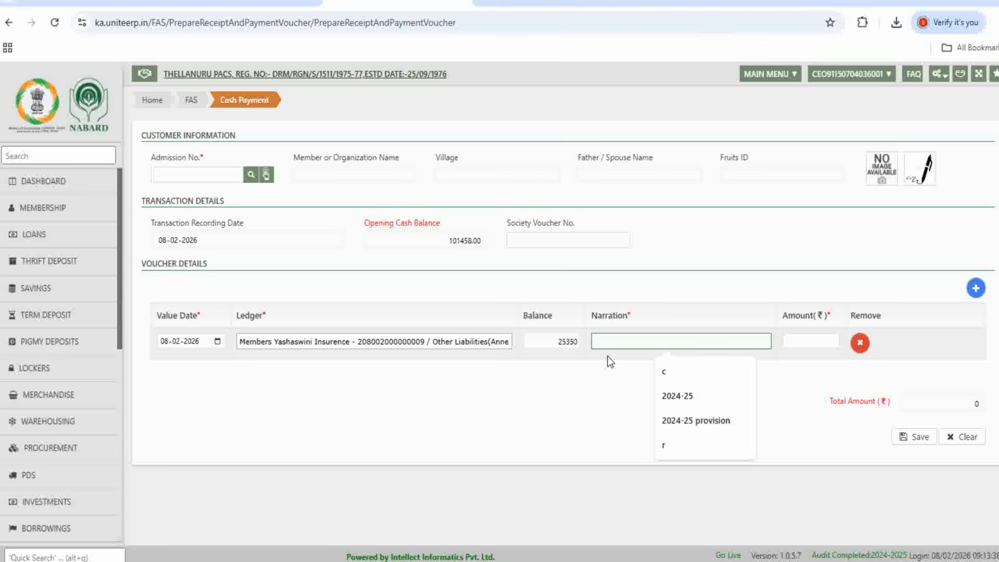
pyautogui.write('yashwin')
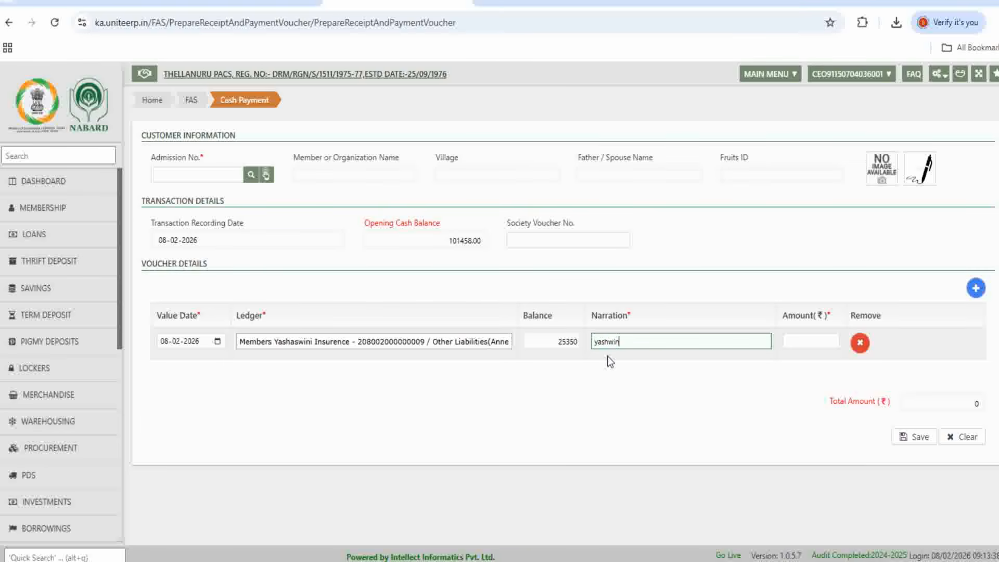
pyautogui.write('in insur tota')
pyautogui.write('l')
pyautogui.press('BackSpace')
pyautogui.write('tal member 50,60')
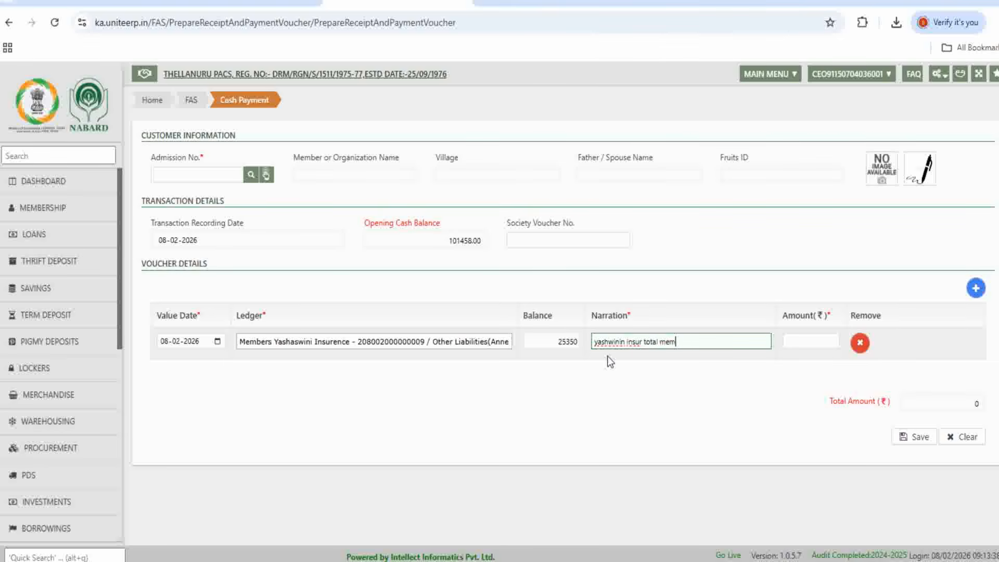